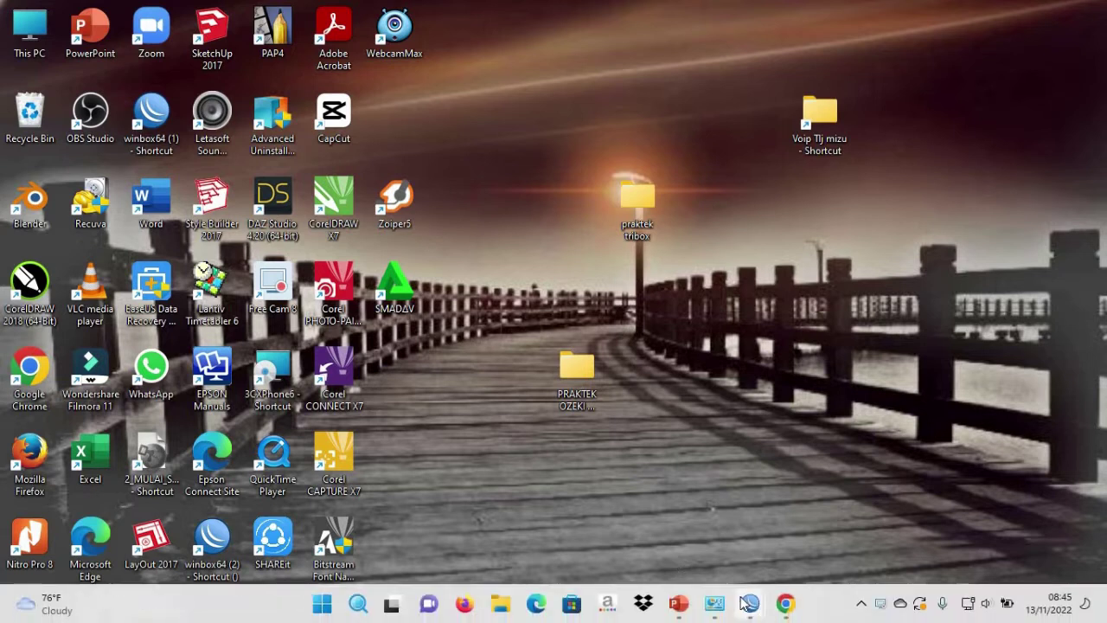
- Open the WinBox login window and close it again, twice
mouse_move(745, 604)
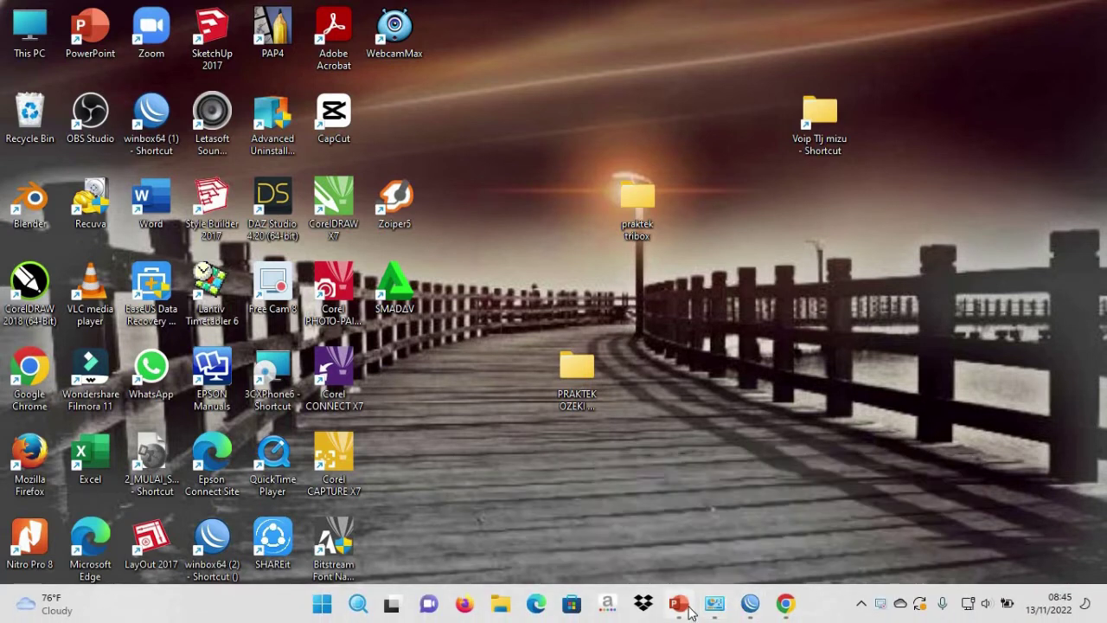
left_click(776, 538)
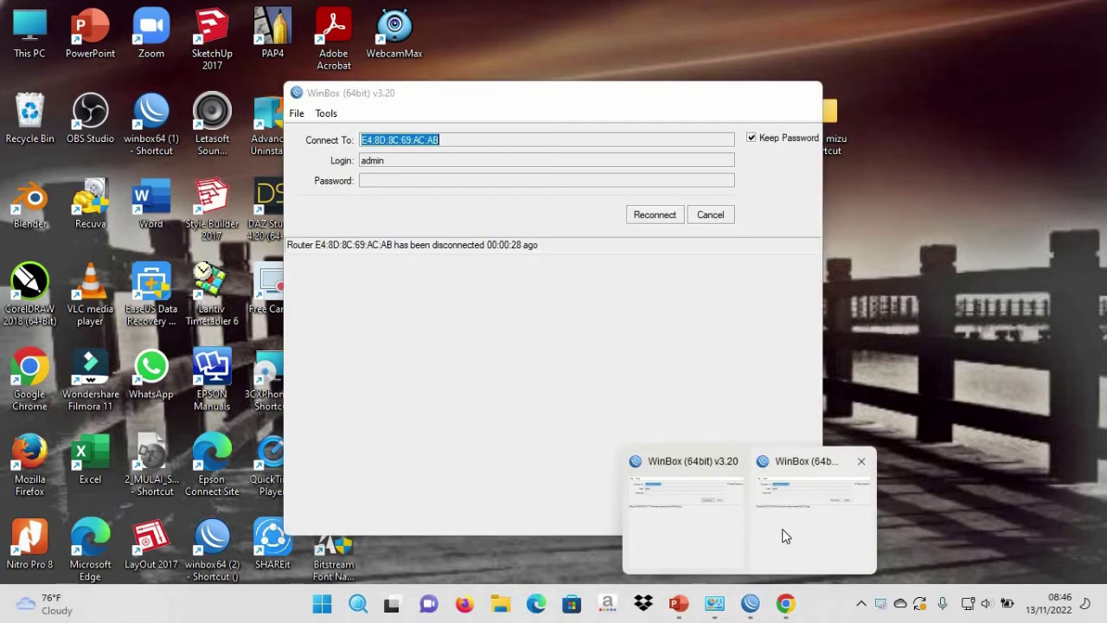
left_click(803, 92)
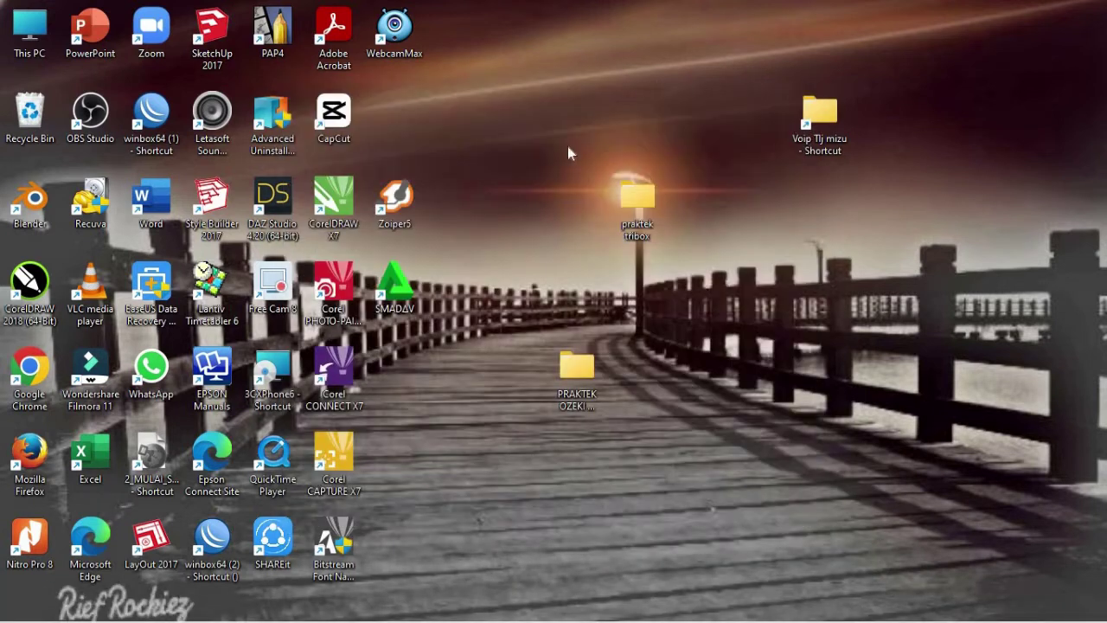
left_click(749, 615)
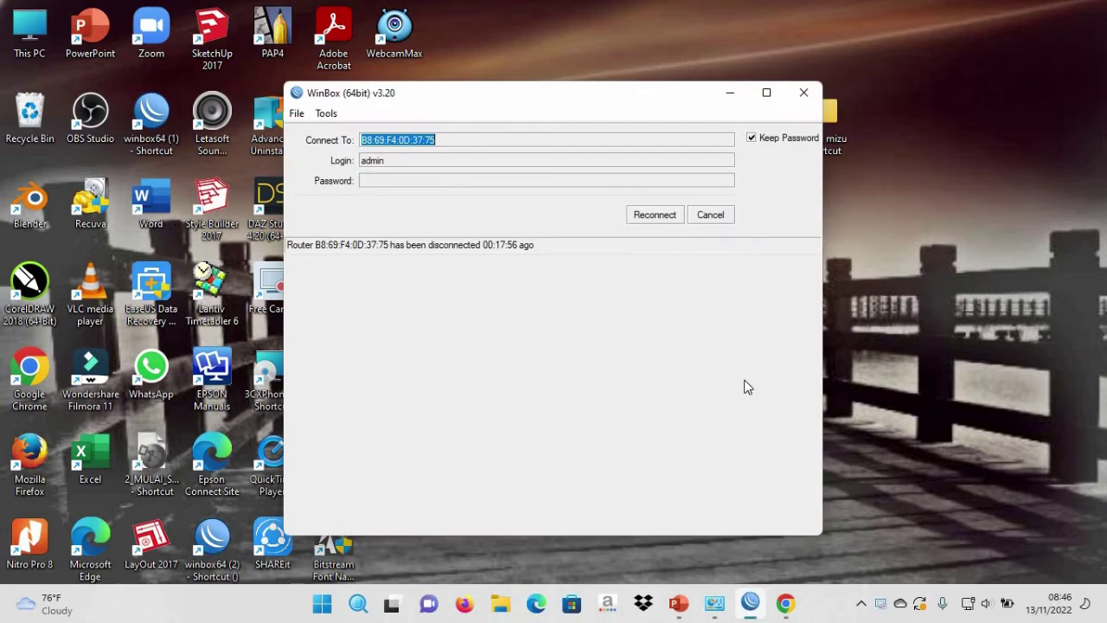
left_click(803, 91)
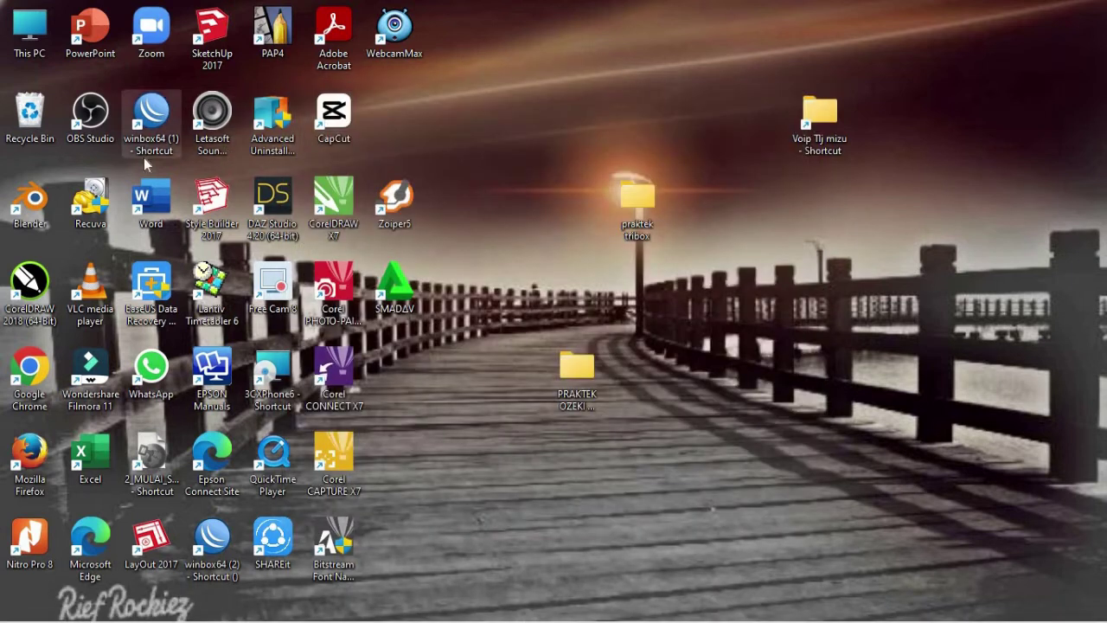
- Launch WinBox, connect full-screen to the router at 192.168.30.2, and bring up the PowerPoint diagram
double_click(146, 149)
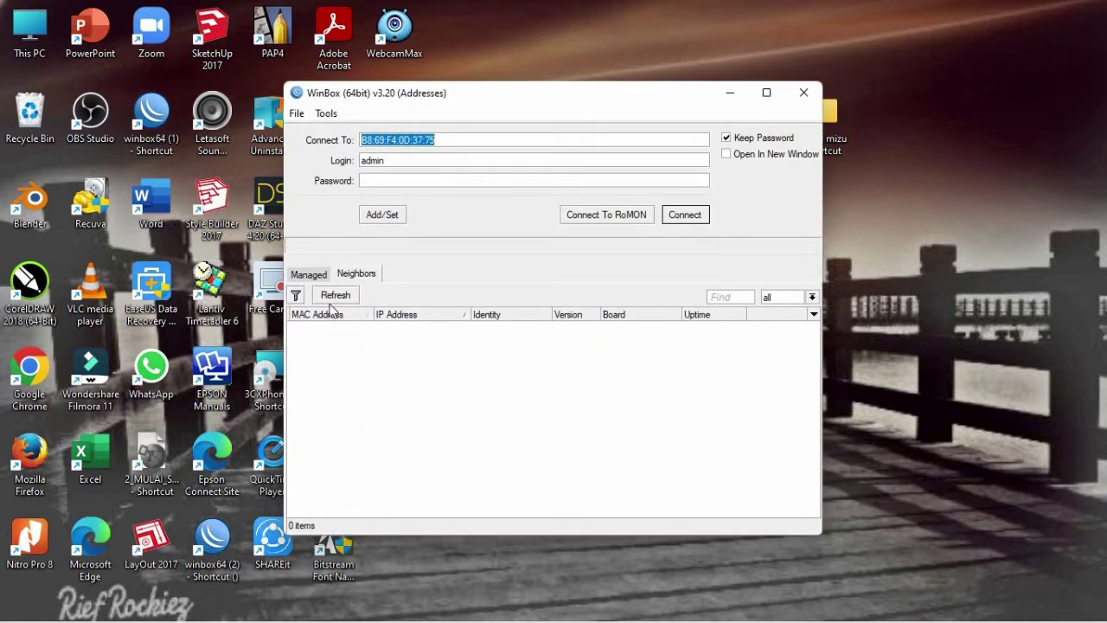
left_click(333, 296)
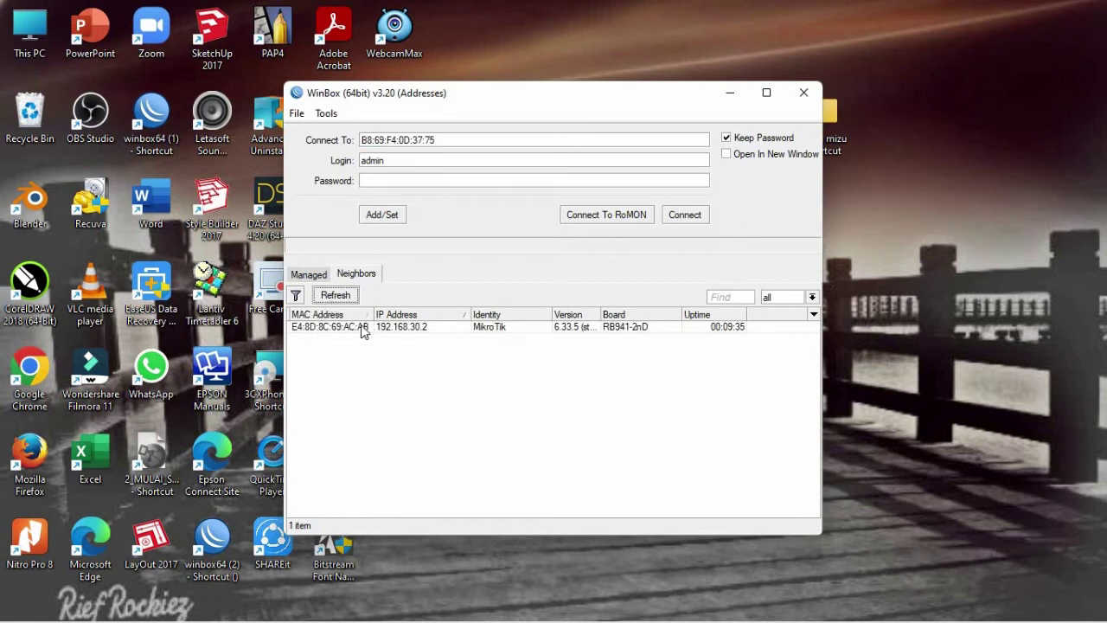
left_click(766, 92)
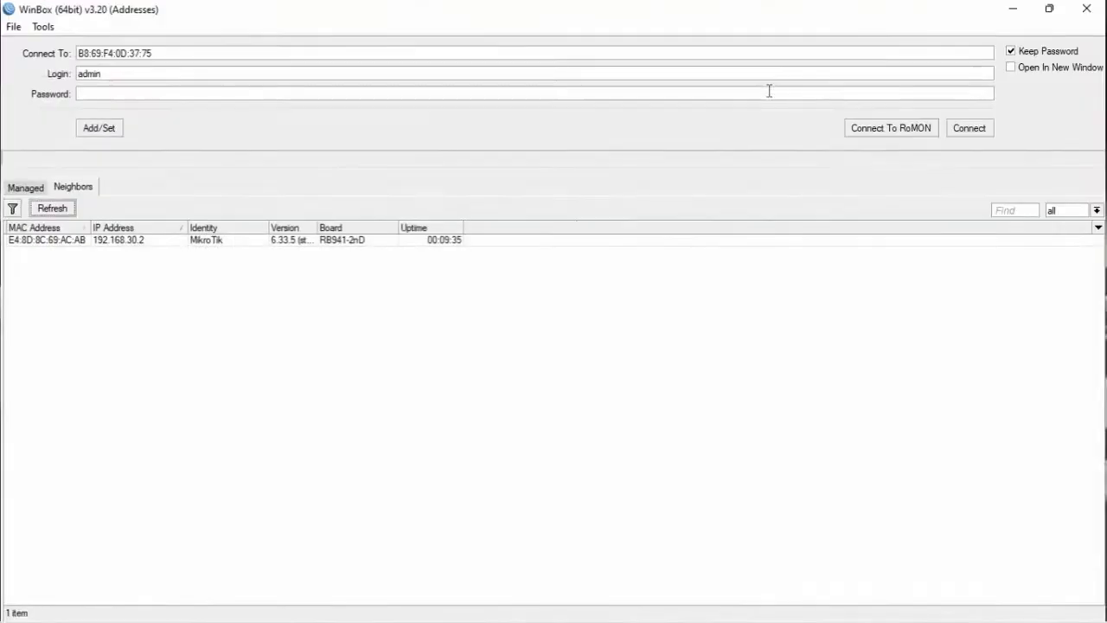
left_click(130, 241)
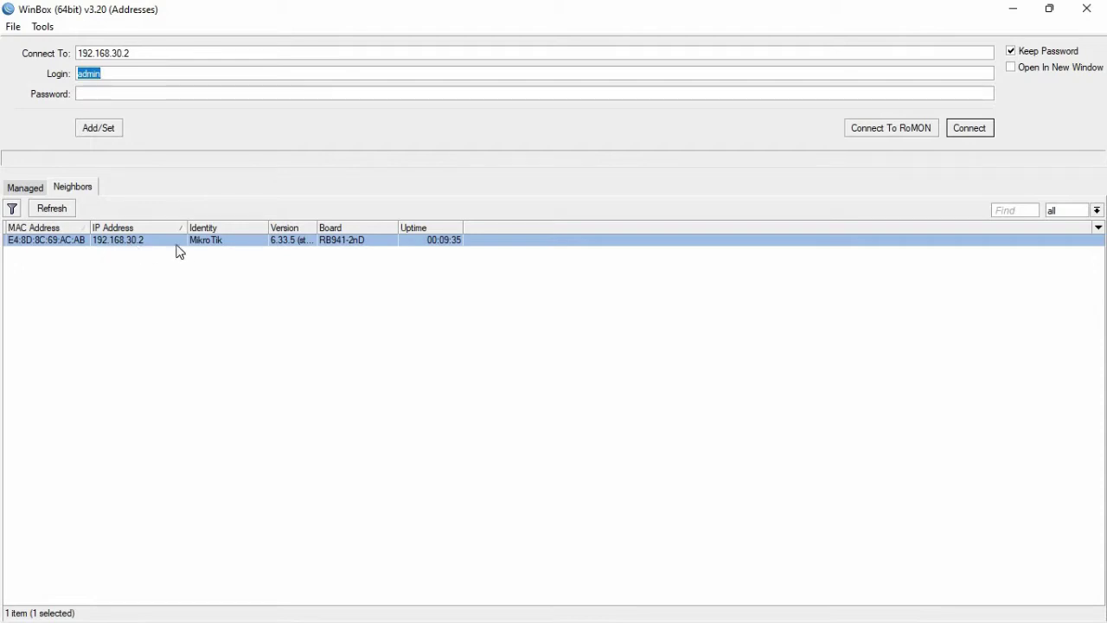
left_click(980, 135)
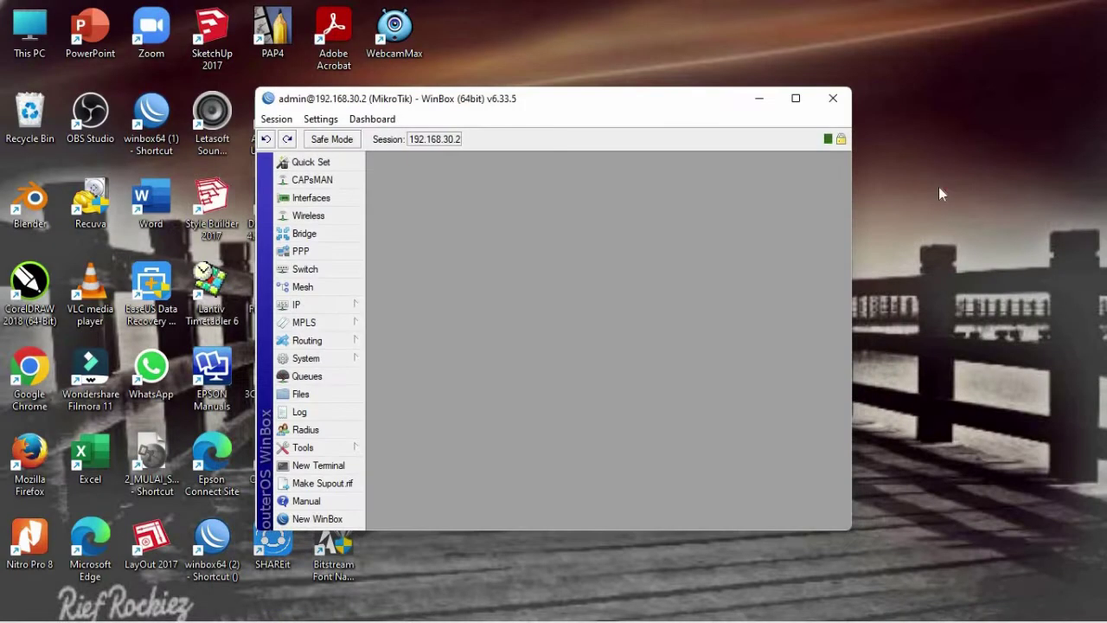
left_click(801, 102)
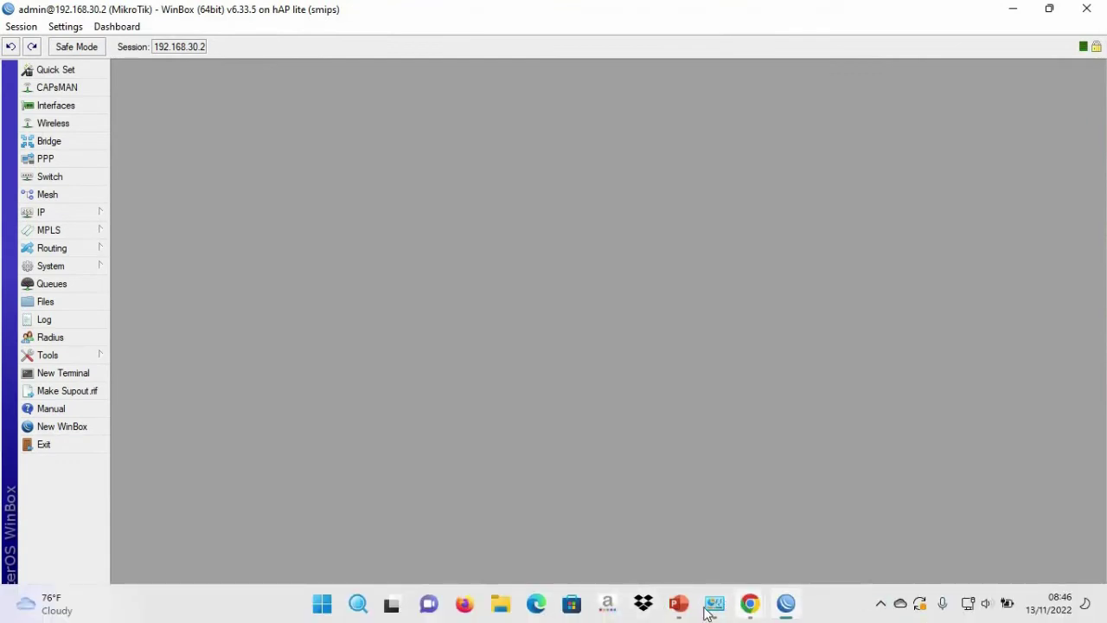
left_click(678, 603)
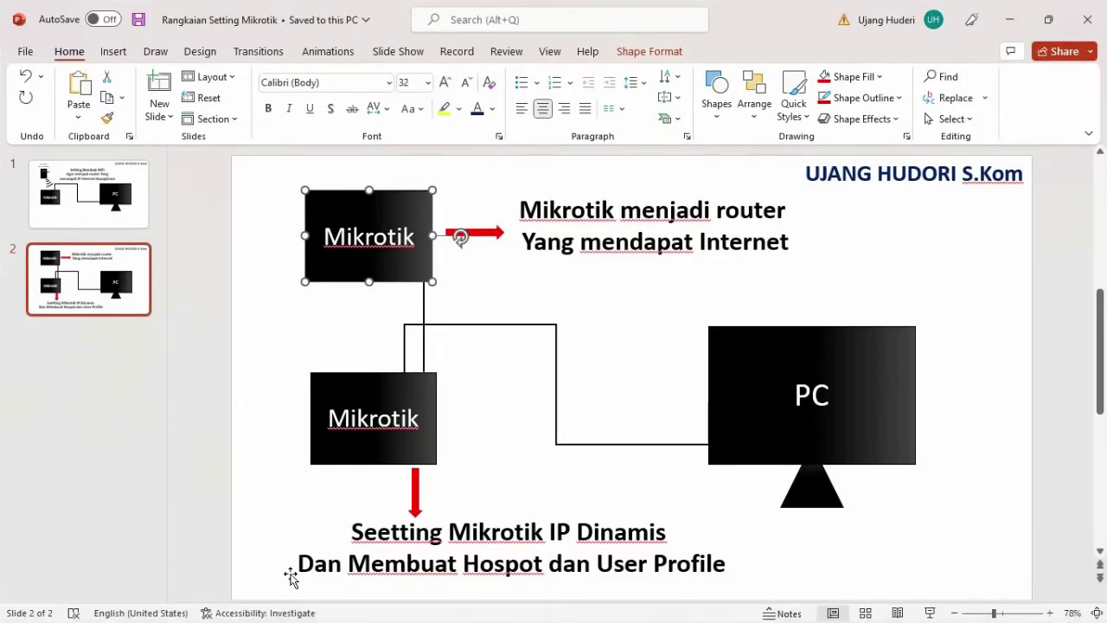
- Highlight the 'Dan Membuat Hospot dan User Profile' line on the diagram slide, then minimize PowerPoint
left_click_drag(299, 564, 726, 564)
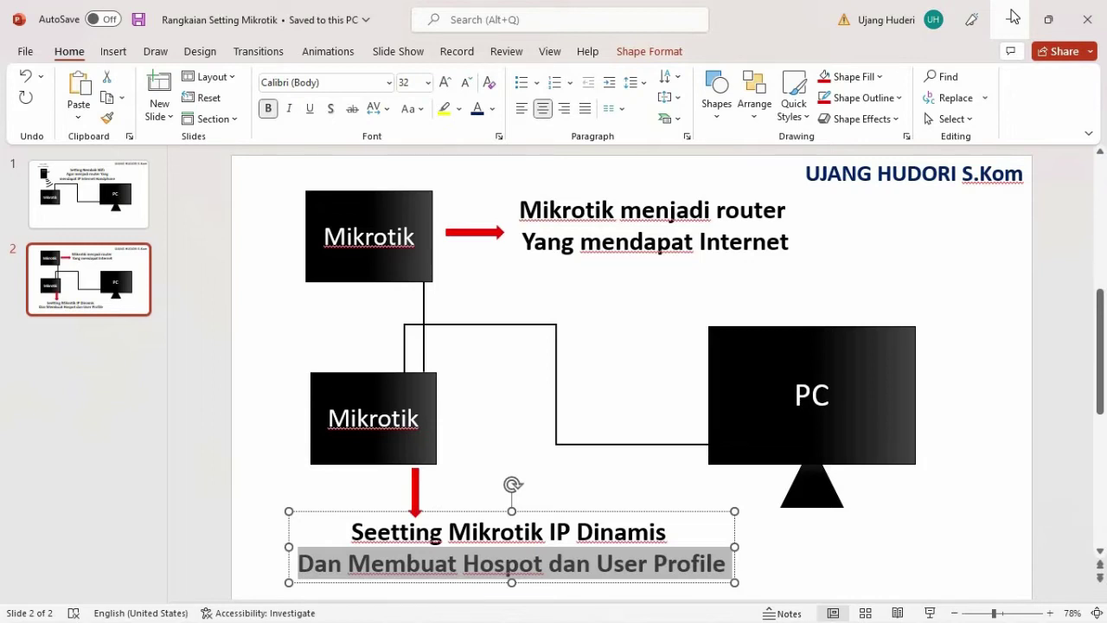
left_click(1012, 18)
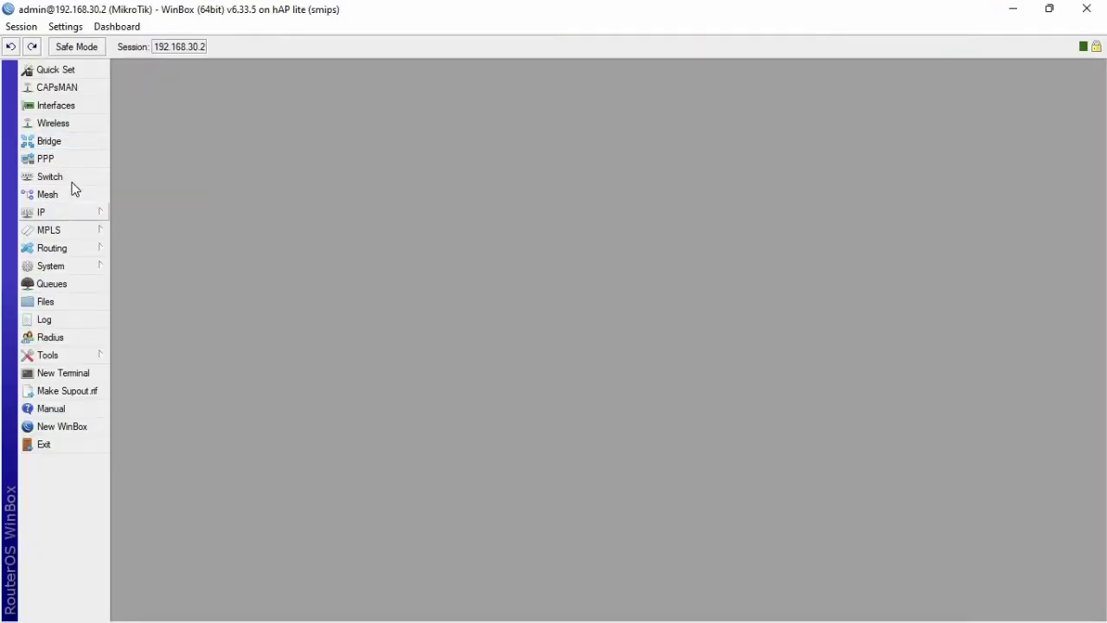
- After glancing at the Interfaces list, enable wlan1 in Wireless Tables and open its properties
left_click(73, 106)
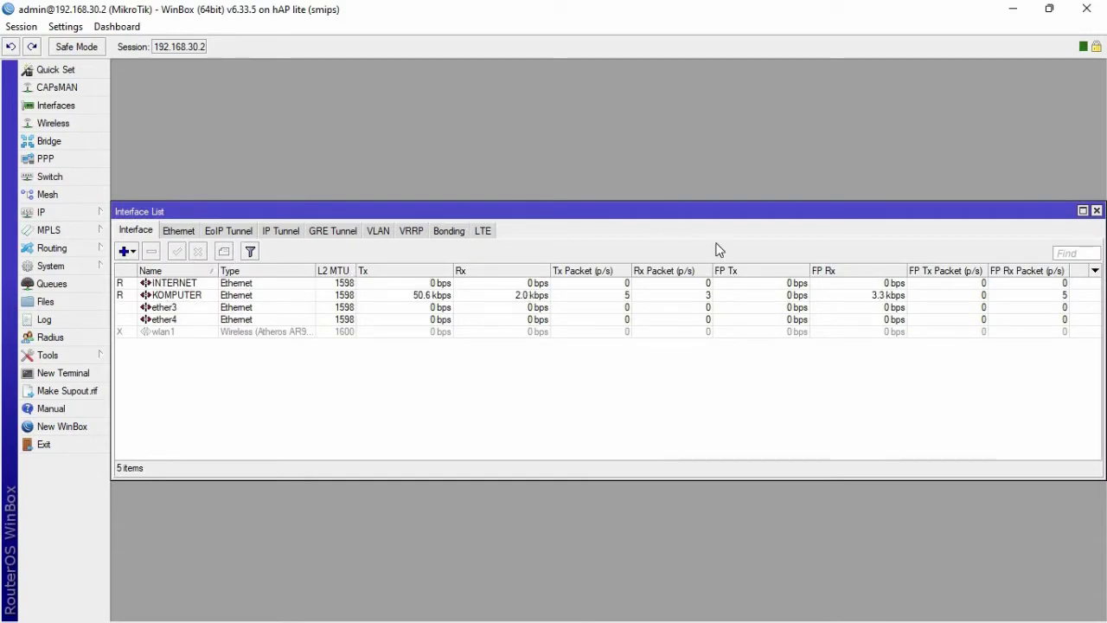
left_click(1097, 212)
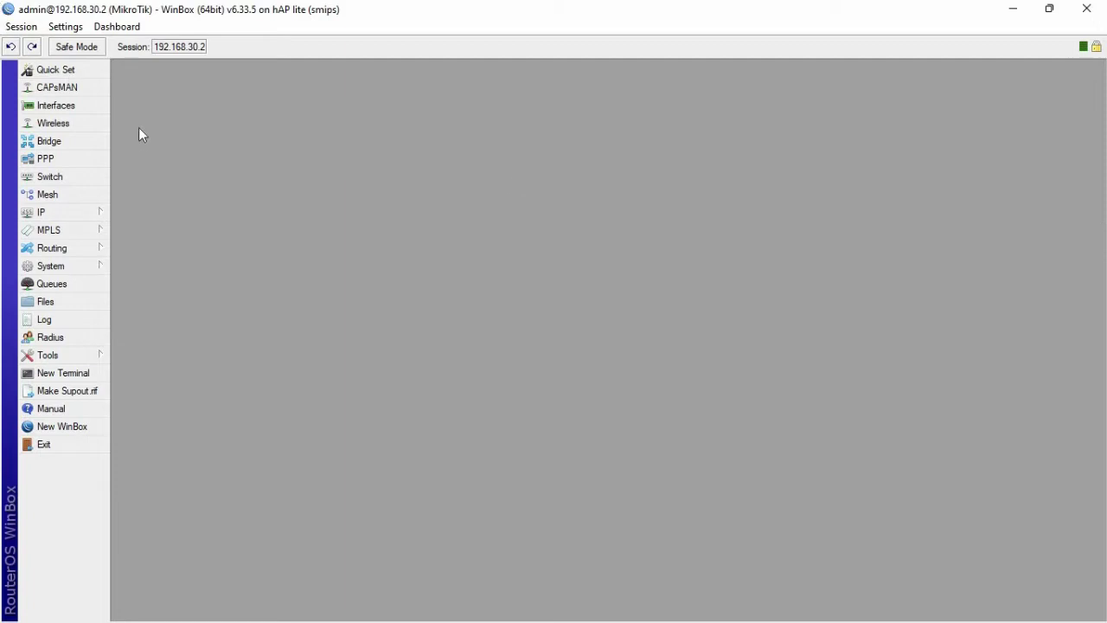
left_click(76, 122)
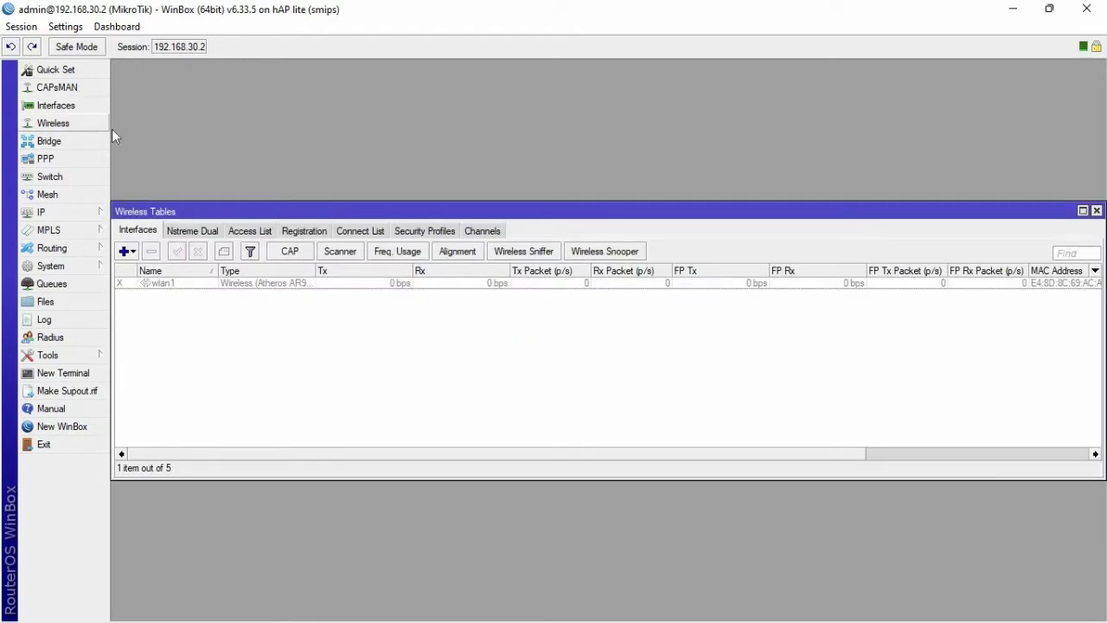
left_click(150, 286)
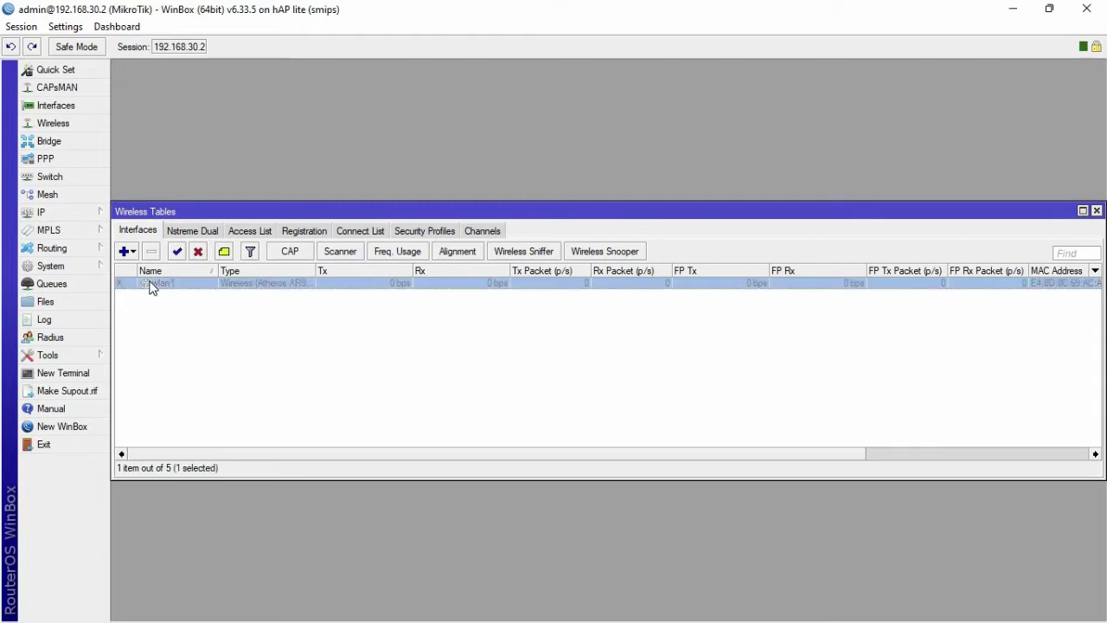
left_click(180, 255)
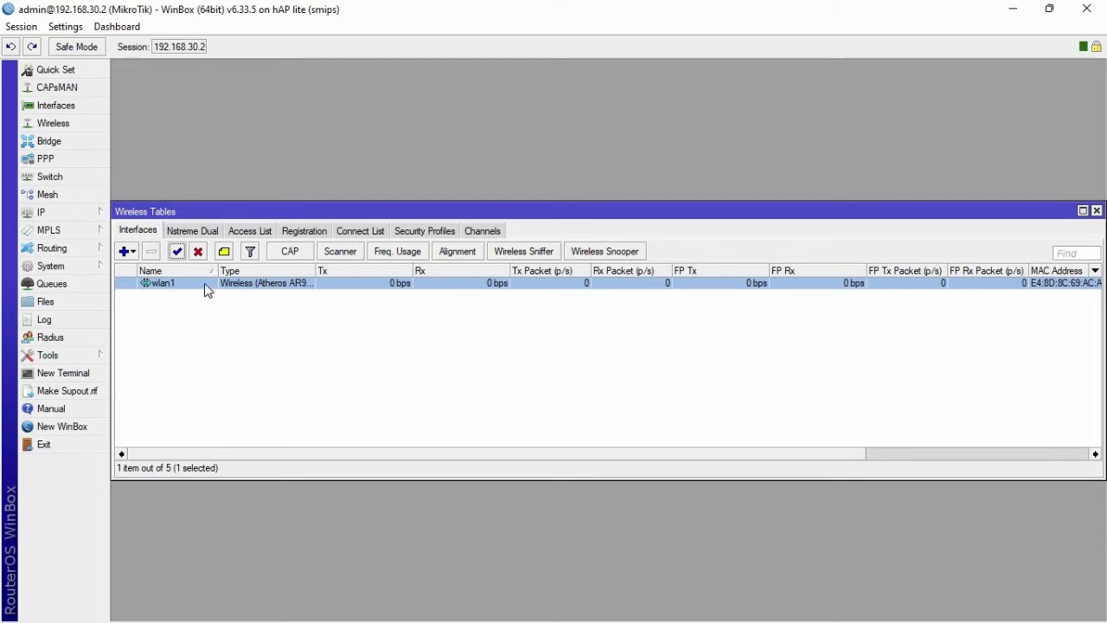
double_click(204, 283)
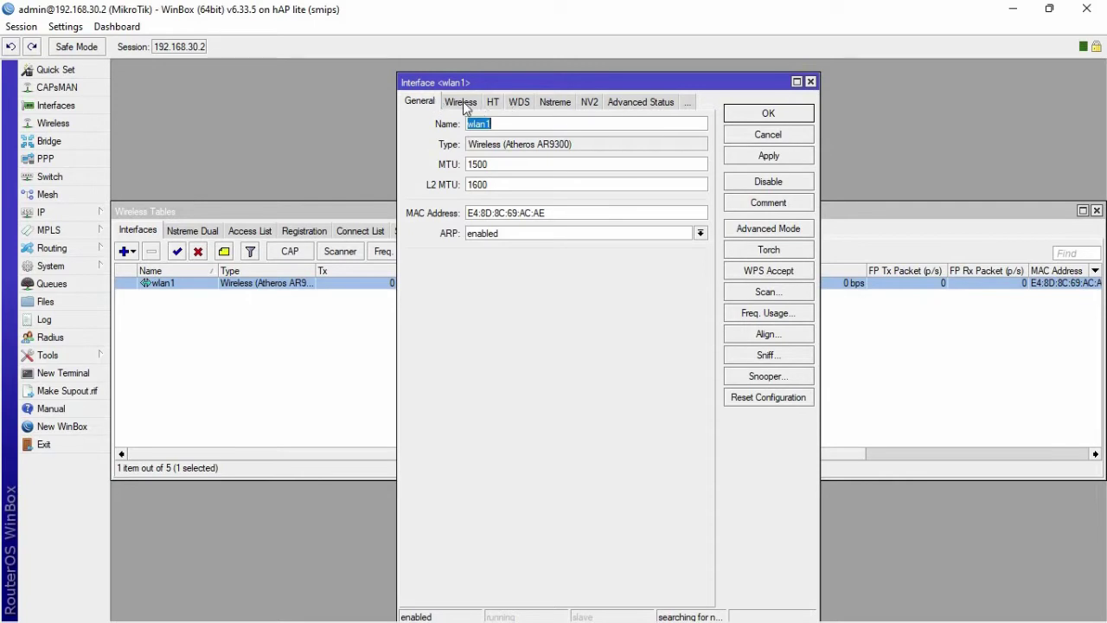
- Set wlan1 to ap bridge mode on band 2GHz-B/G/N at 2442 MHz
left_click(628, 109)
left_click(650, 103)
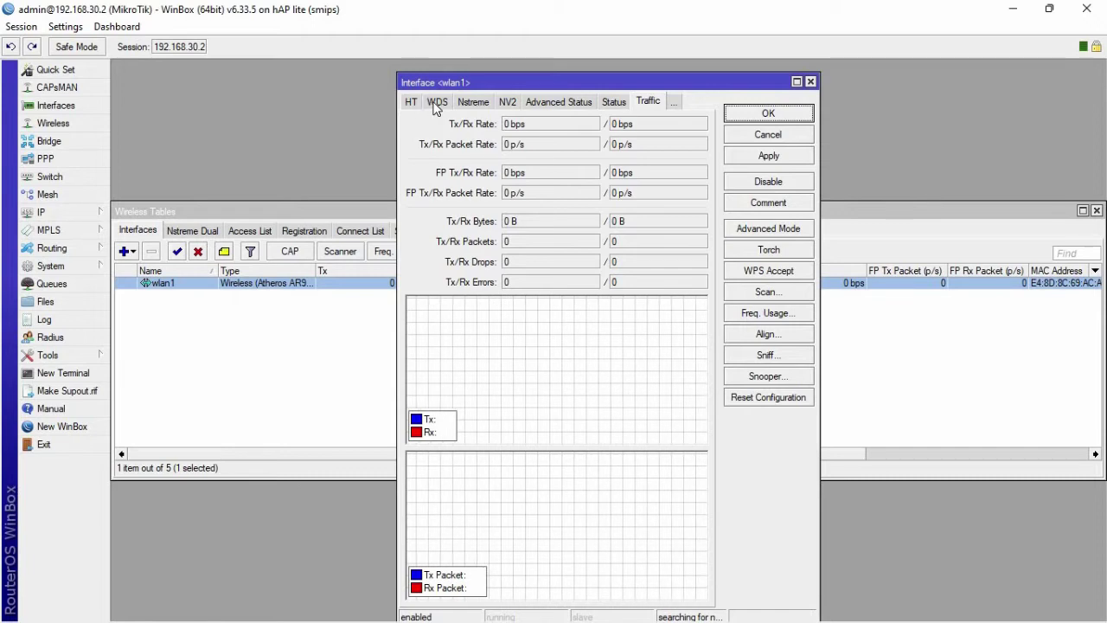
left_click(439, 103)
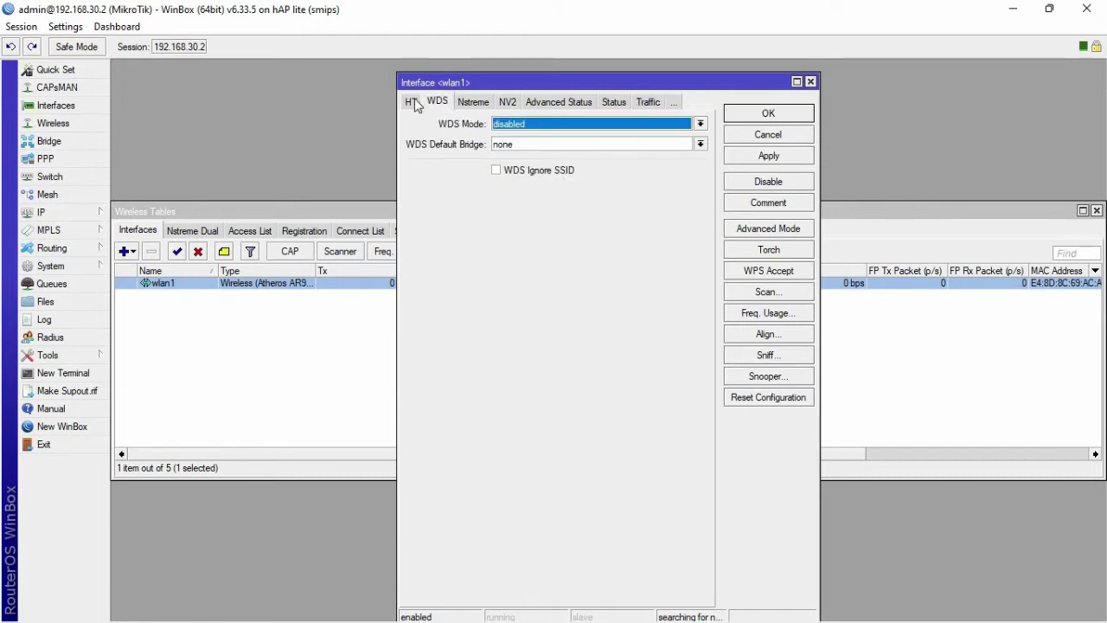
left_click(413, 103)
left_click(414, 106)
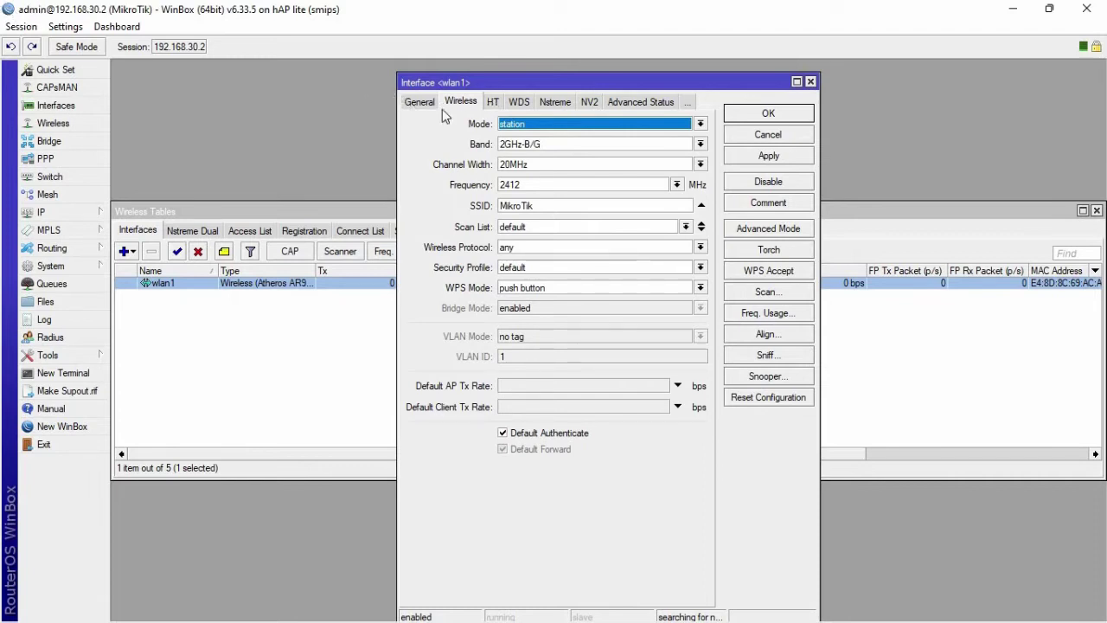
left_click(531, 126)
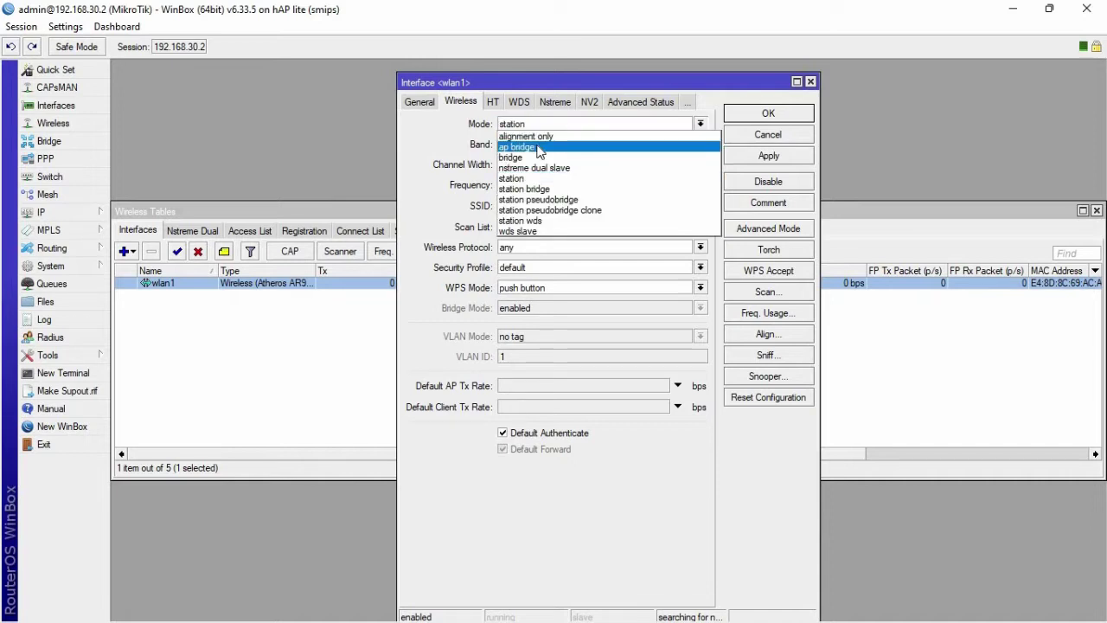
left_click(536, 147)
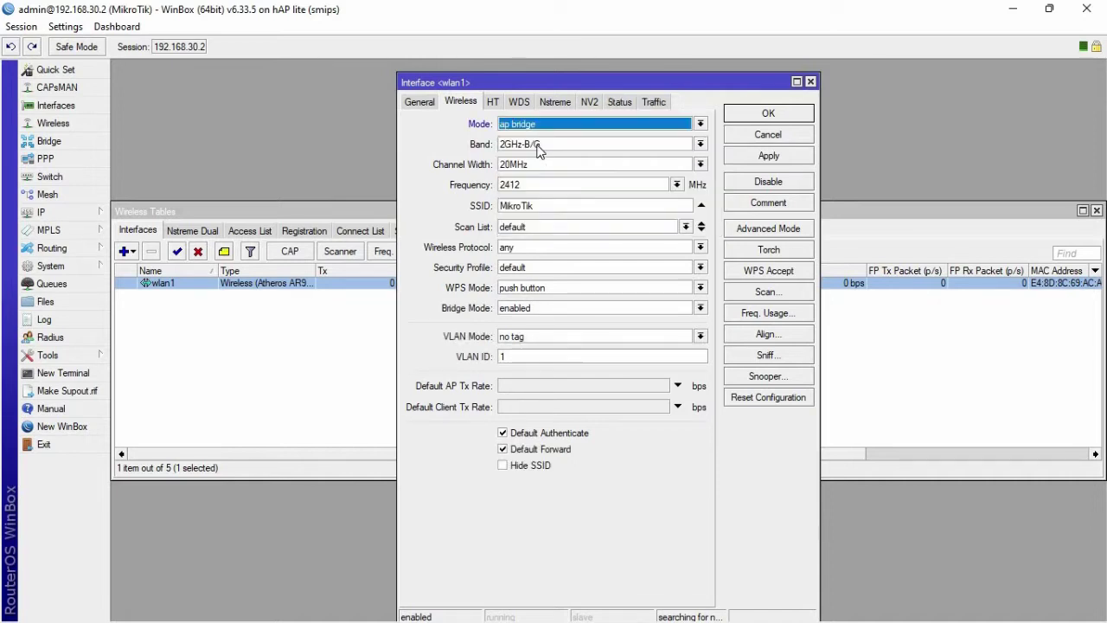
left_click(538, 149)
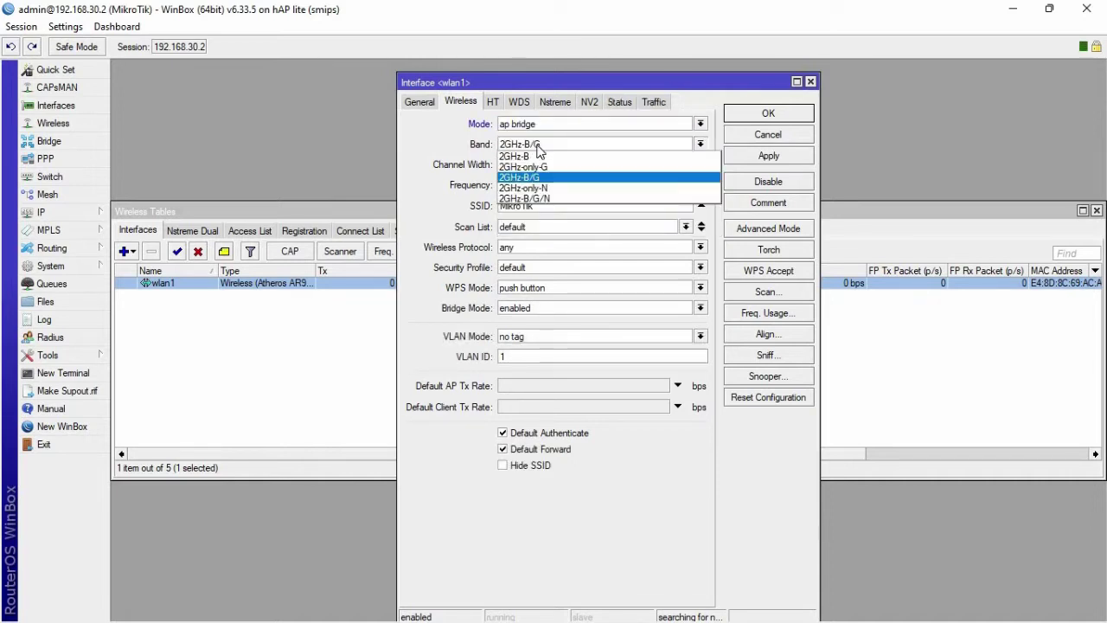
left_click(542, 199)
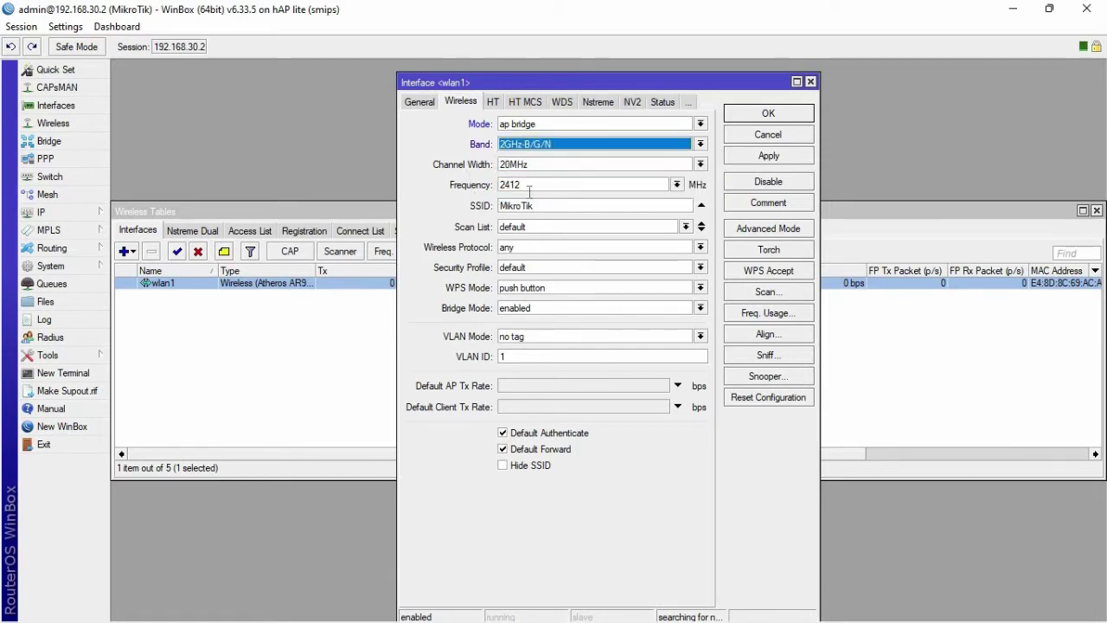
left_click(676, 185)
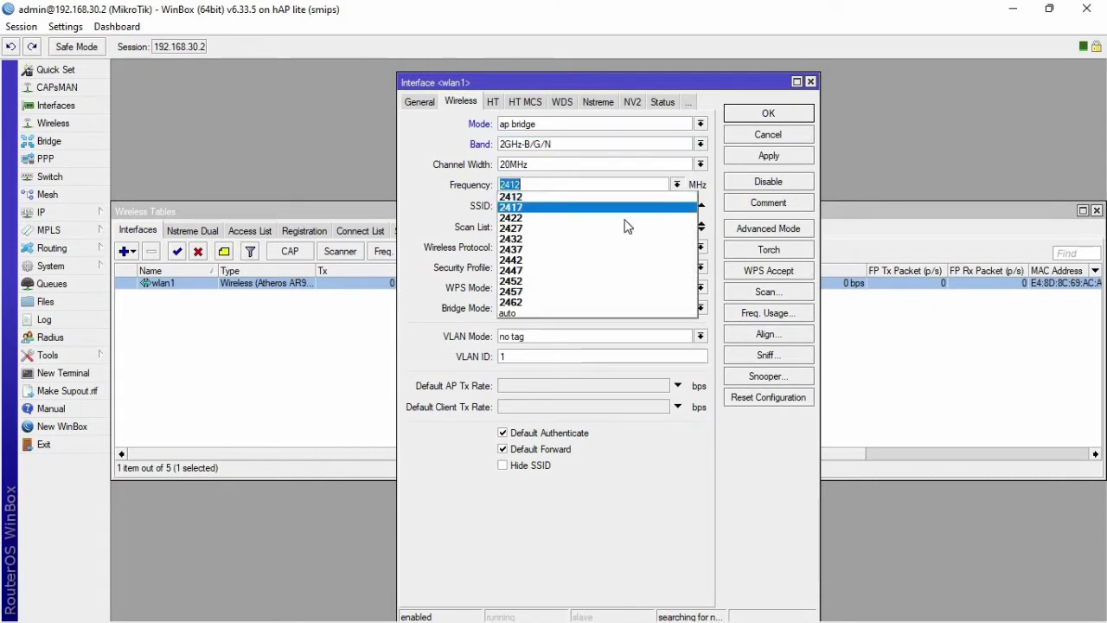
left_click(586, 259)
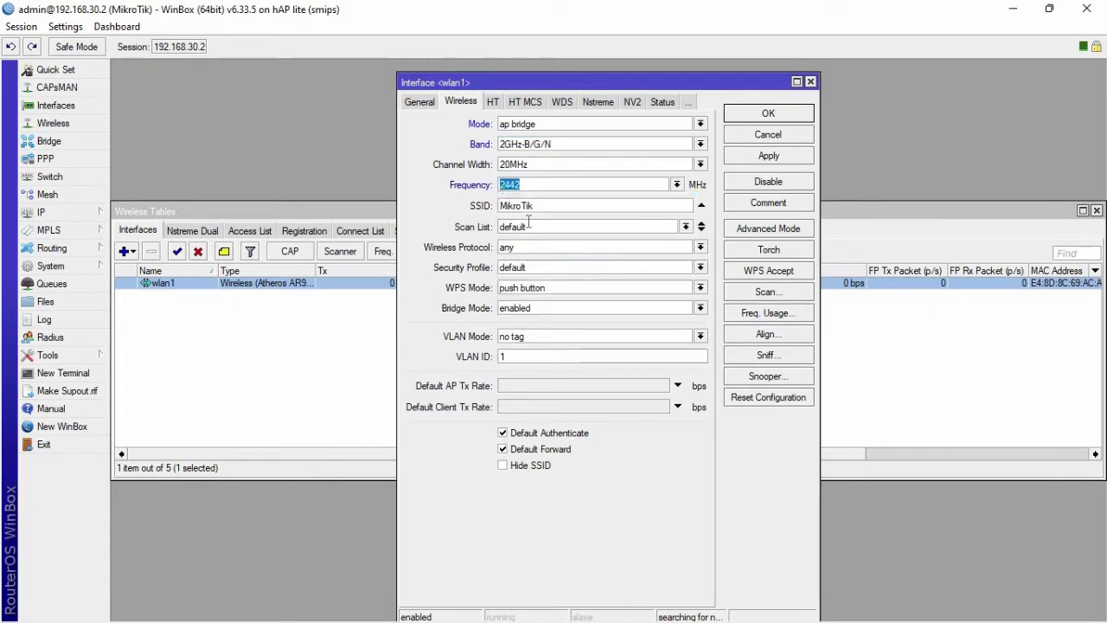
- Change the SSID to ANDI, apply it, and bring Wireless Tables to the front
key("Tab")
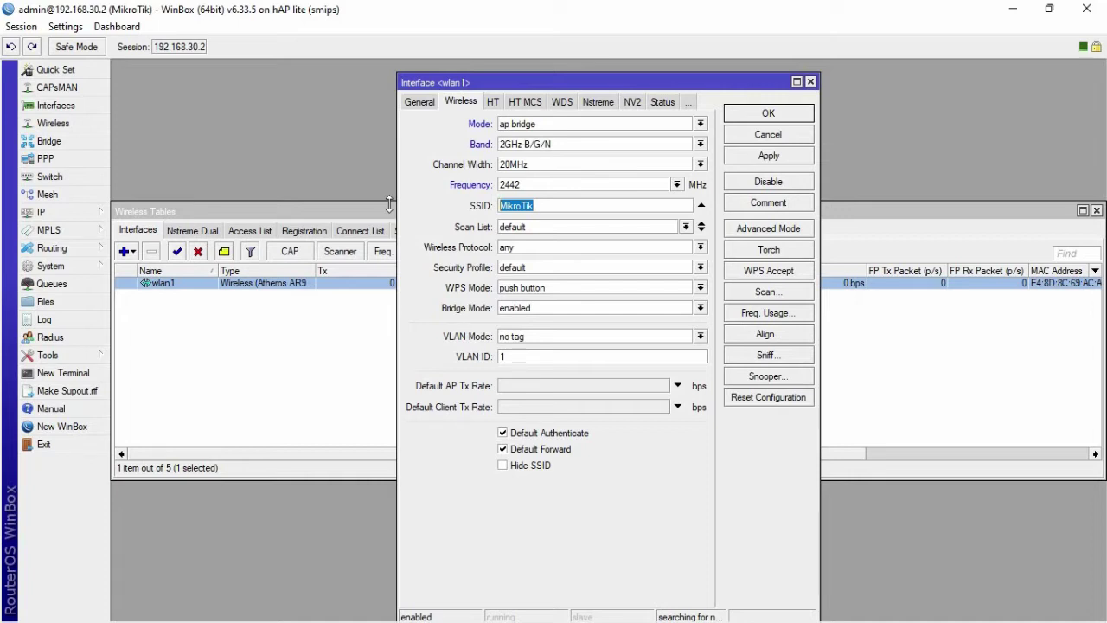
key("BackSpace")
type("ANDI")
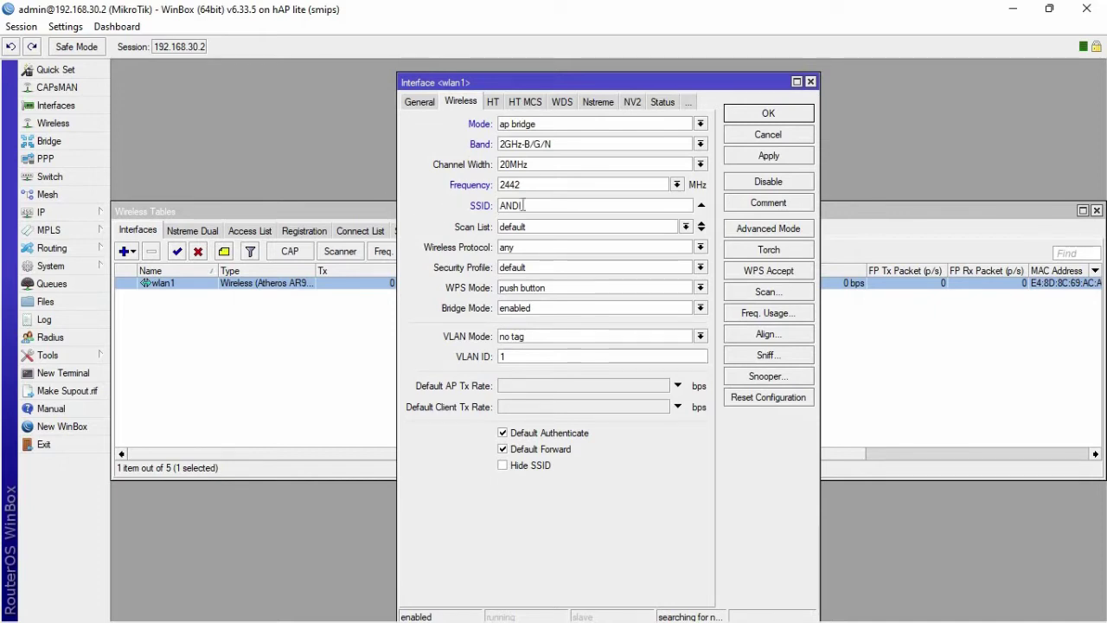
left_click(753, 159)
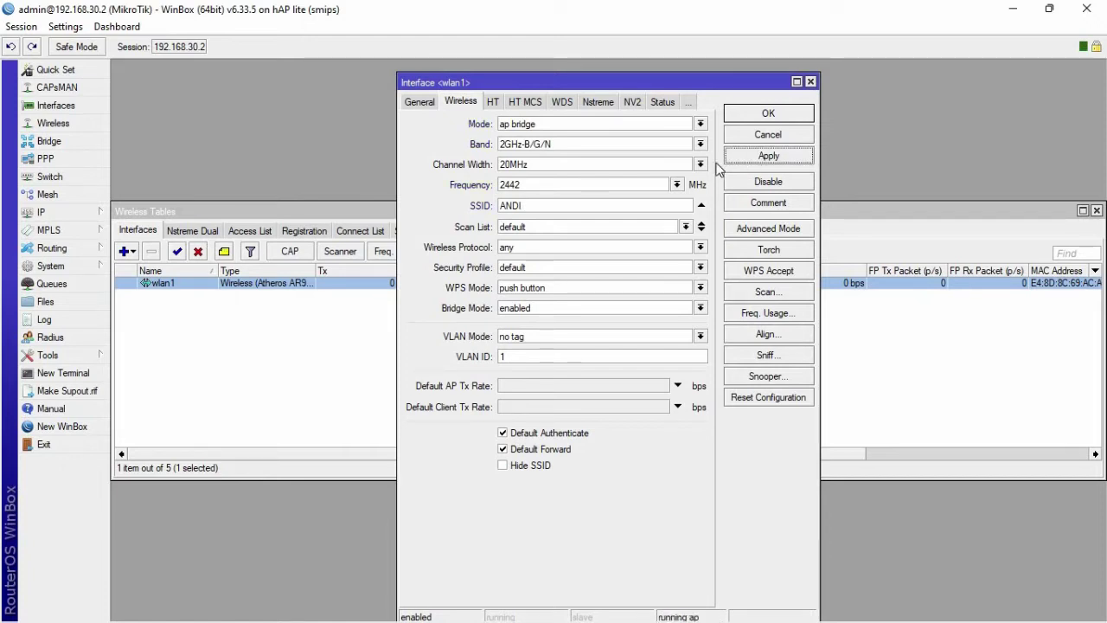
left_click(54, 125)
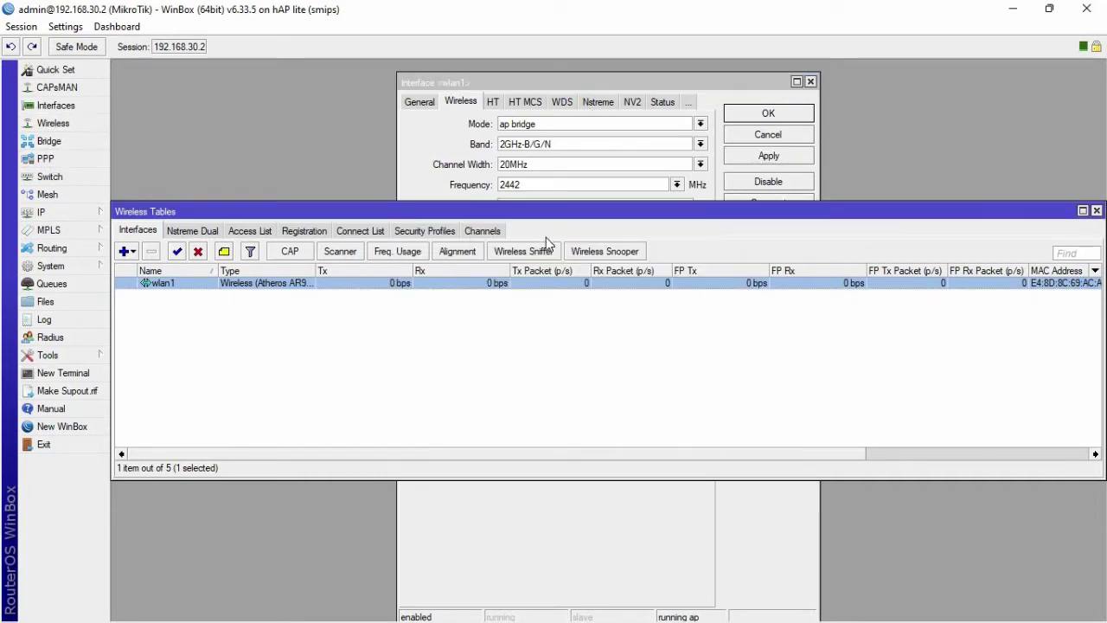
- Add a new security profile named PASSWORD using dynamic keys mode
left_click(426, 231)
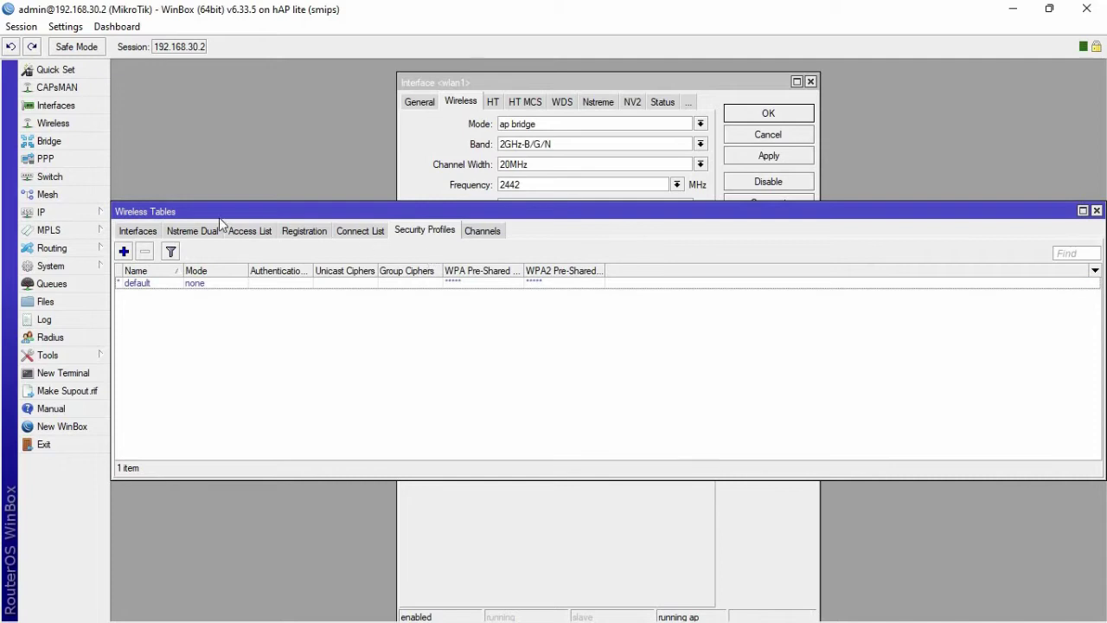
left_click(124, 251)
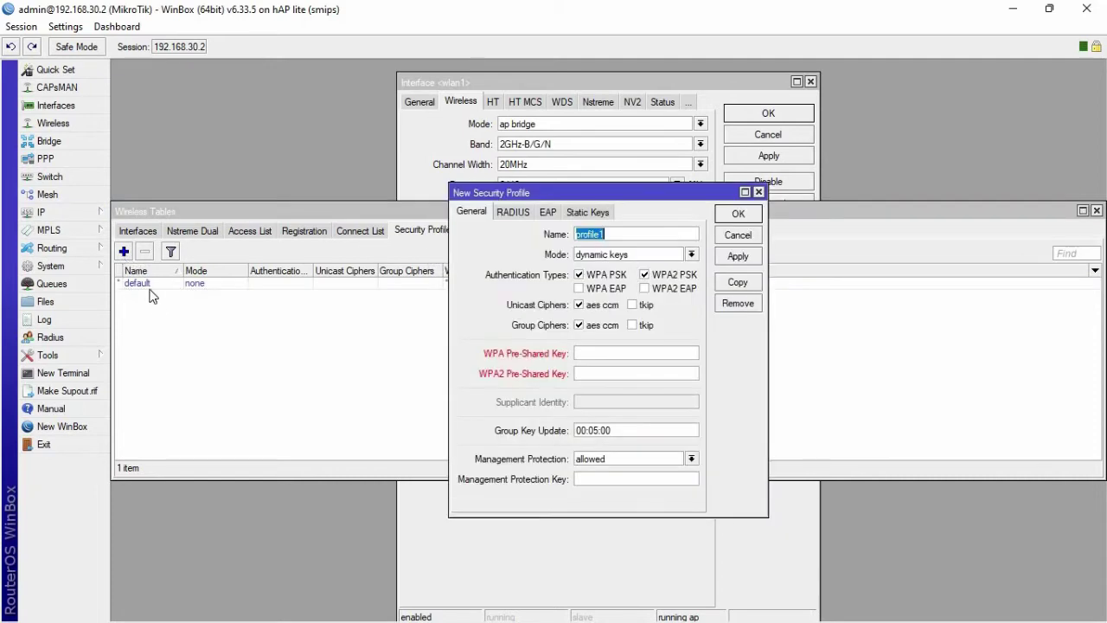
key("BackSpace")
type("PASSWORD")
left_click(616, 256)
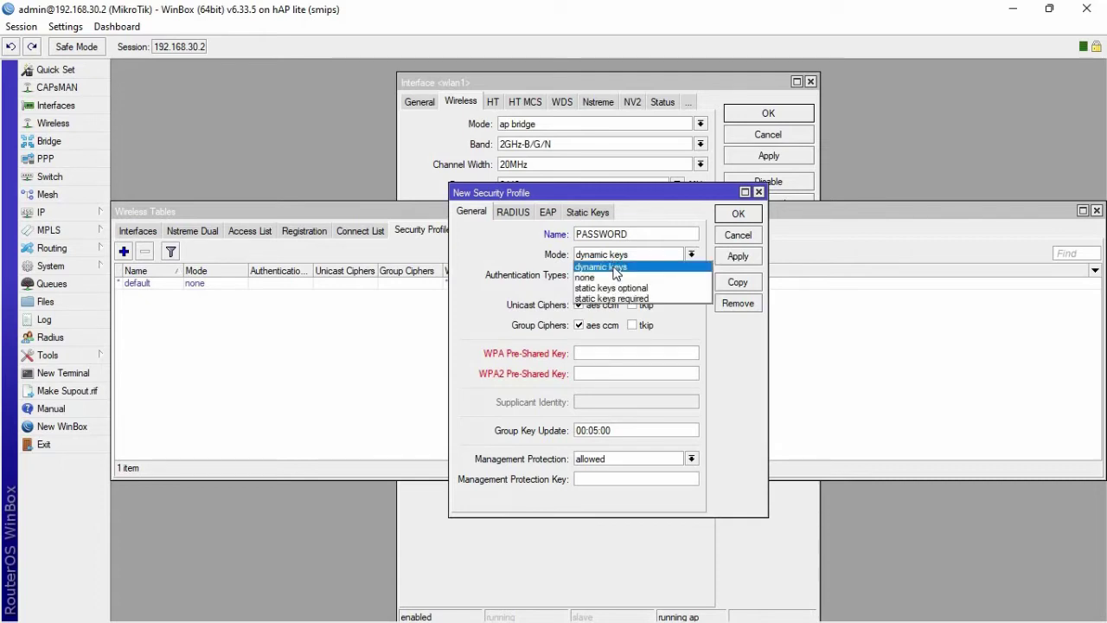
left_click(615, 267)
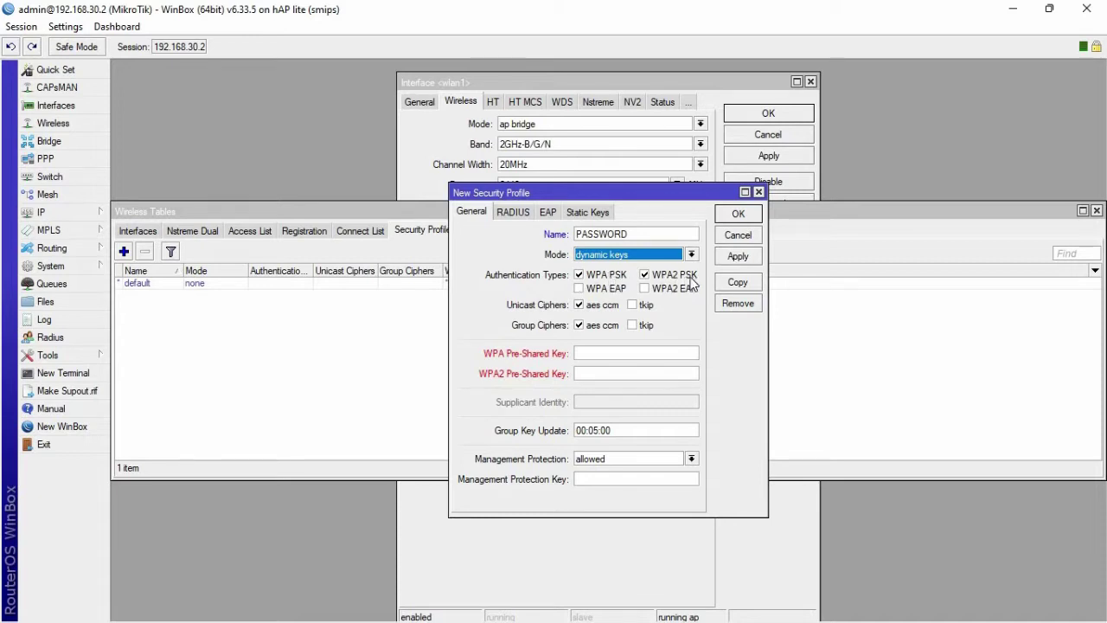
- Enter the Wi-Fi pre-shared key for WPA, copy it into WPA2, and save the profile
left_click(599, 354)
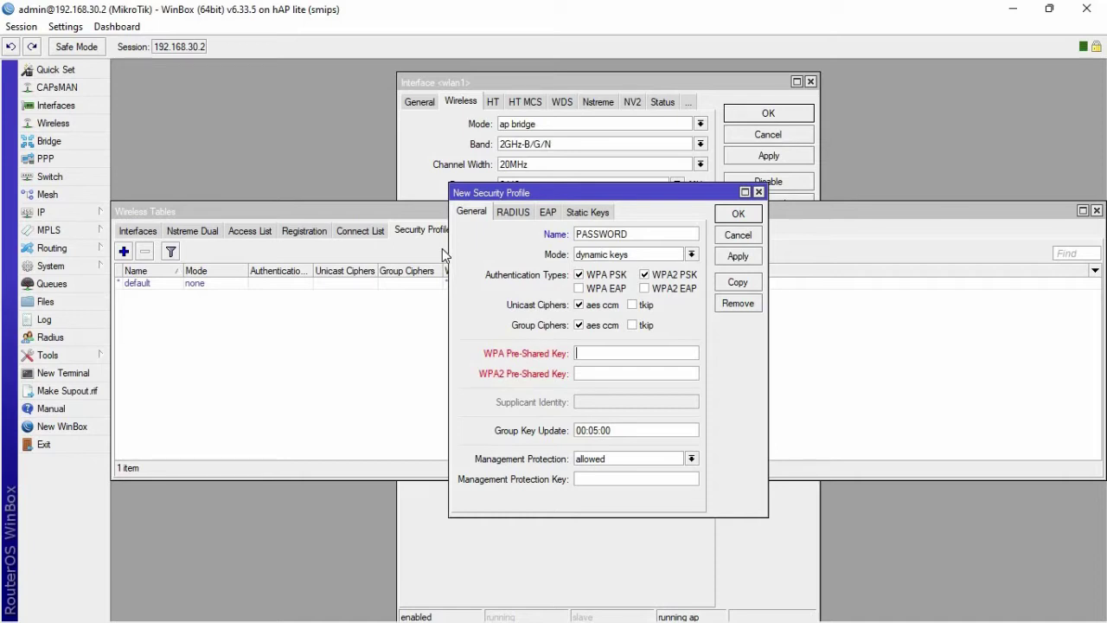
type("12345678")
left_click(67, 28)
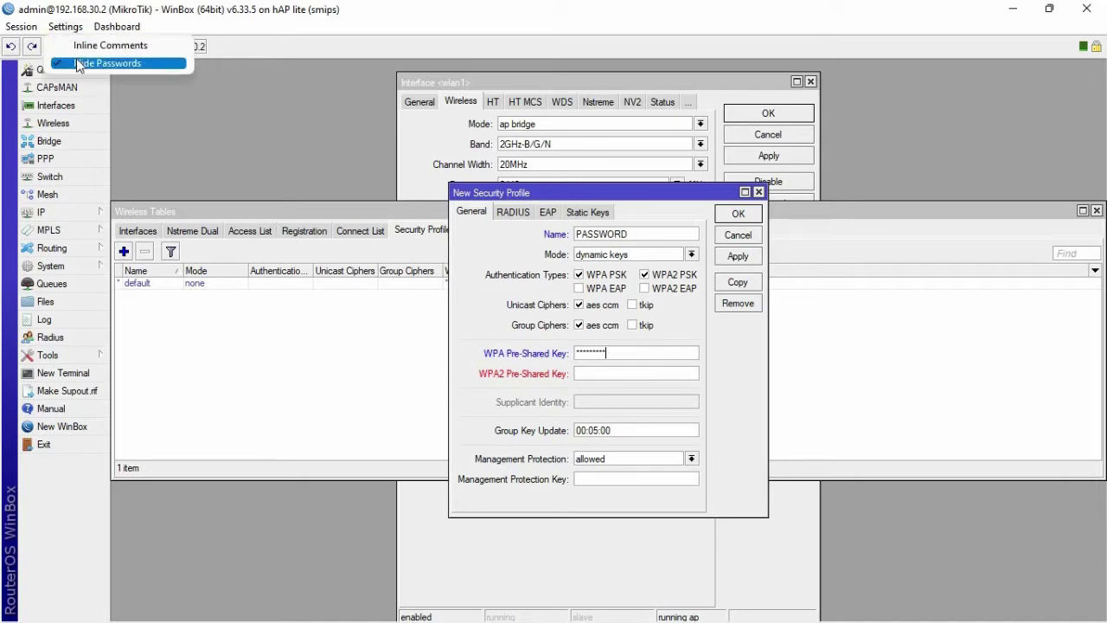
left_click(104, 64)
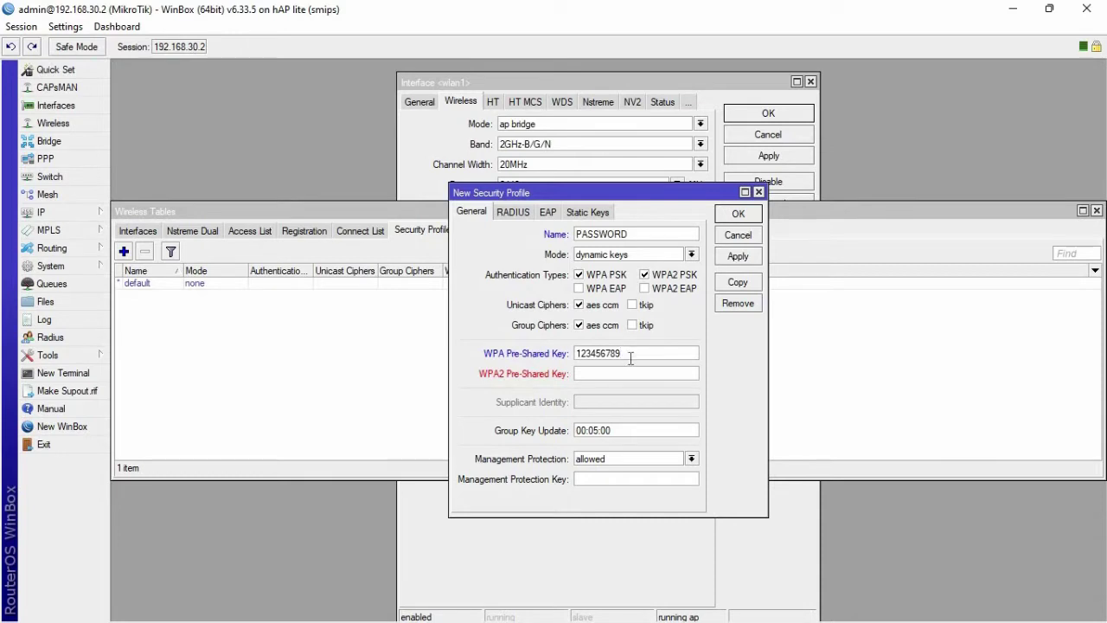
left_click_drag(631, 354, 578, 358)
key("ctrl+c")
left_click(583, 371)
key("ctrl+v")
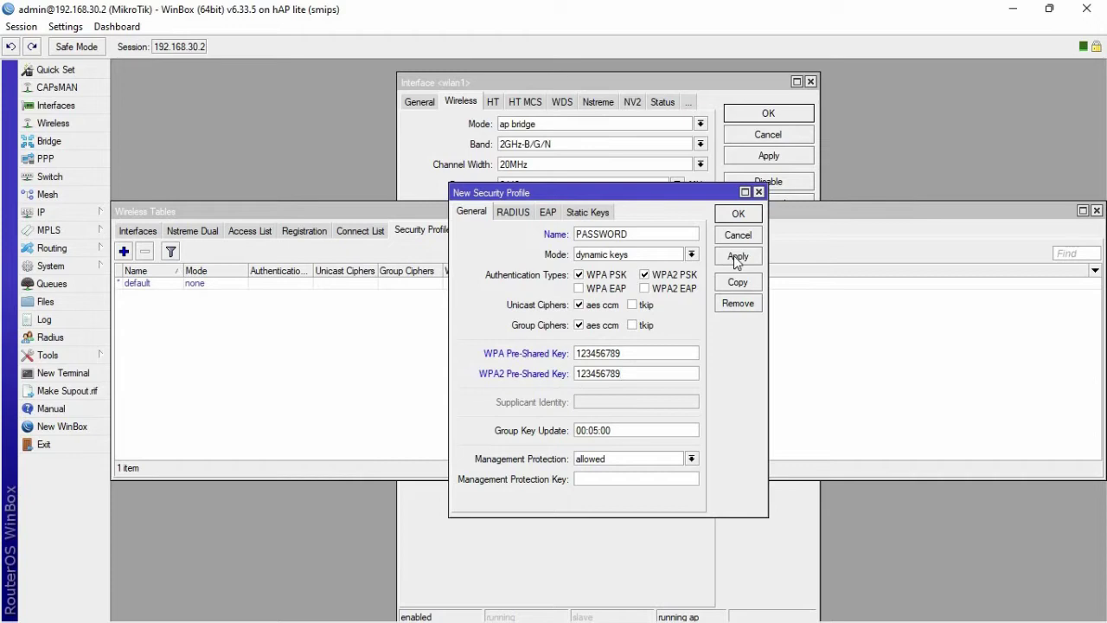
left_click(737, 257)
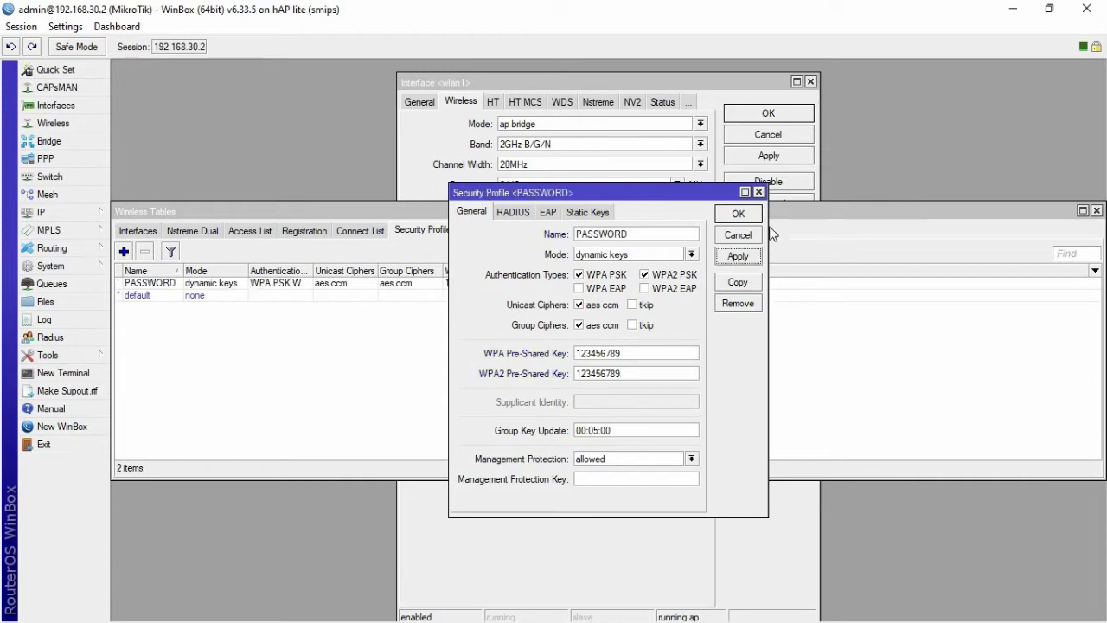
left_click(740, 216)
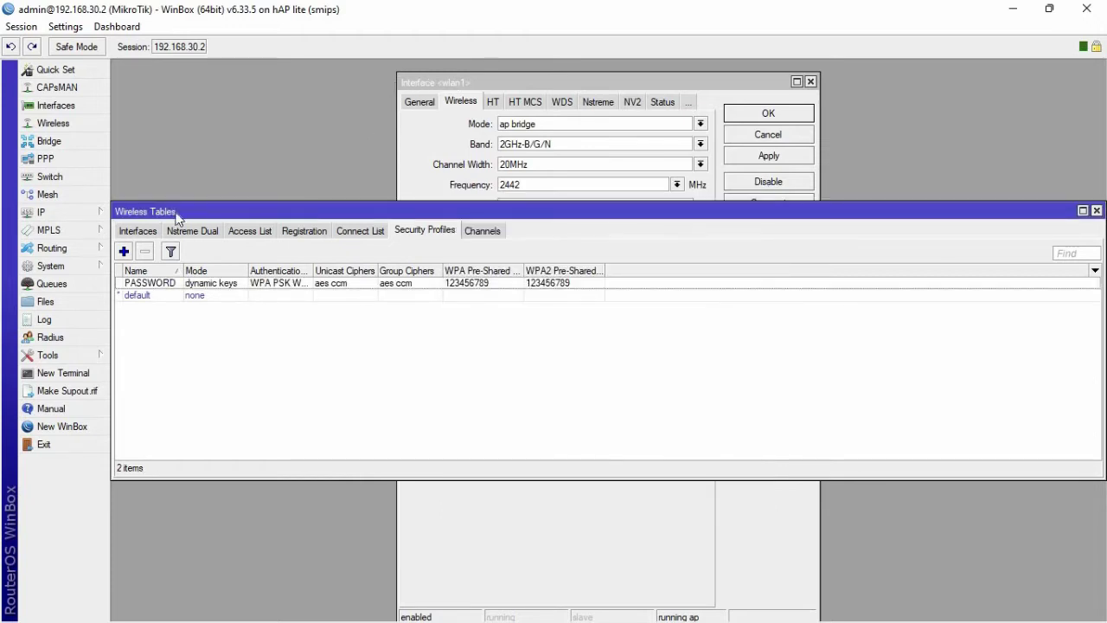
- Assign the PASSWORD security profile to wlan1, apply, and close the wireless windows
left_click(462, 82)
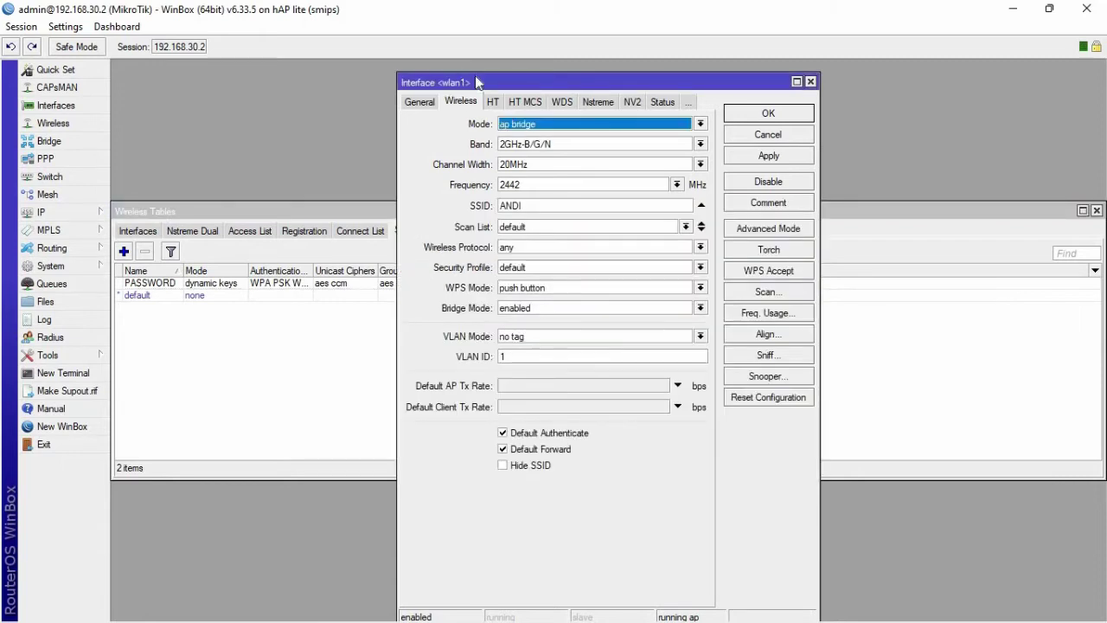
left_click(531, 206)
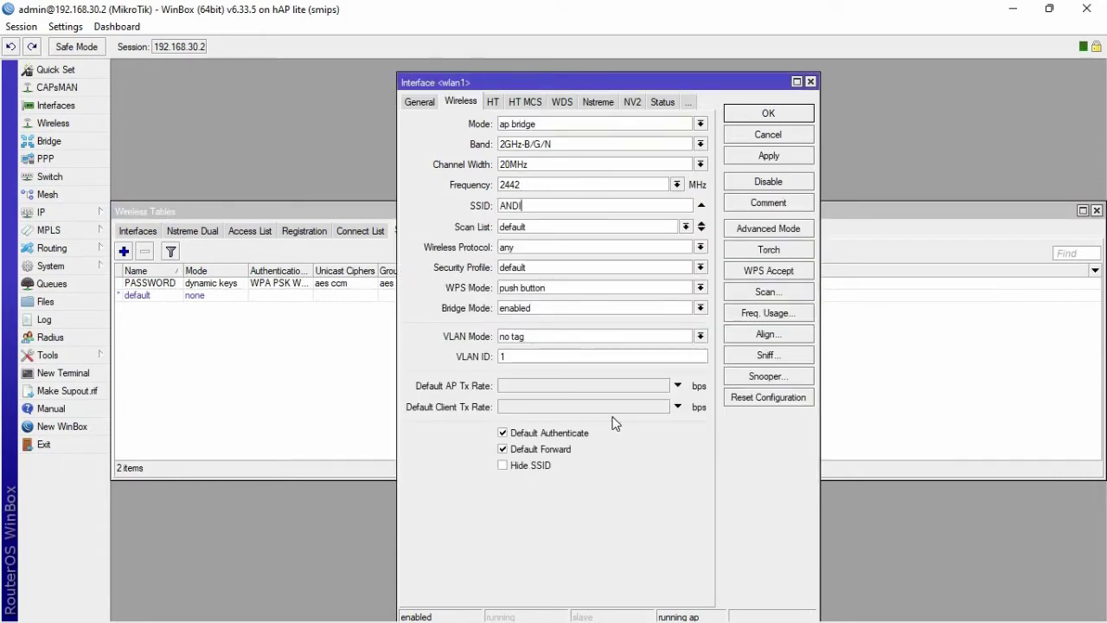
left_click(526, 269)
left_click(526, 279)
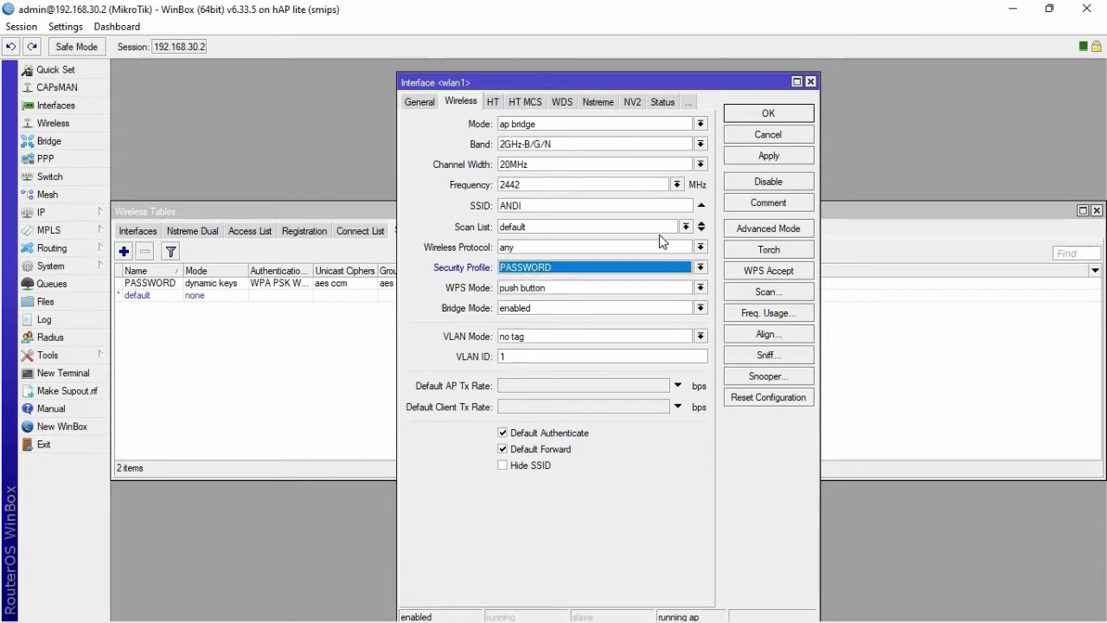
left_click(759, 158)
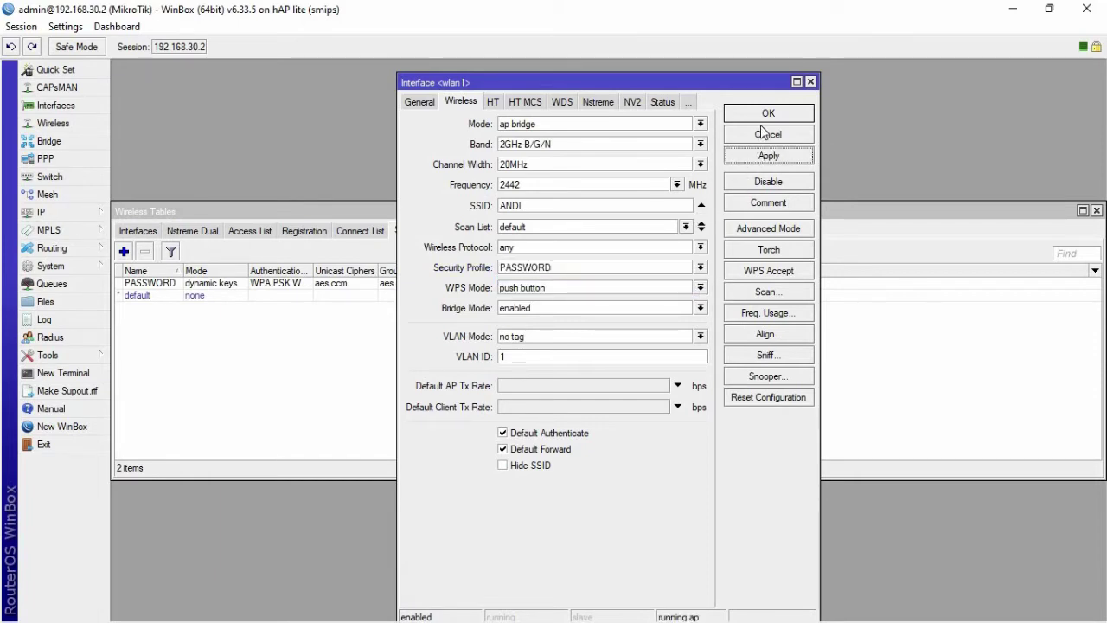
left_click(765, 117)
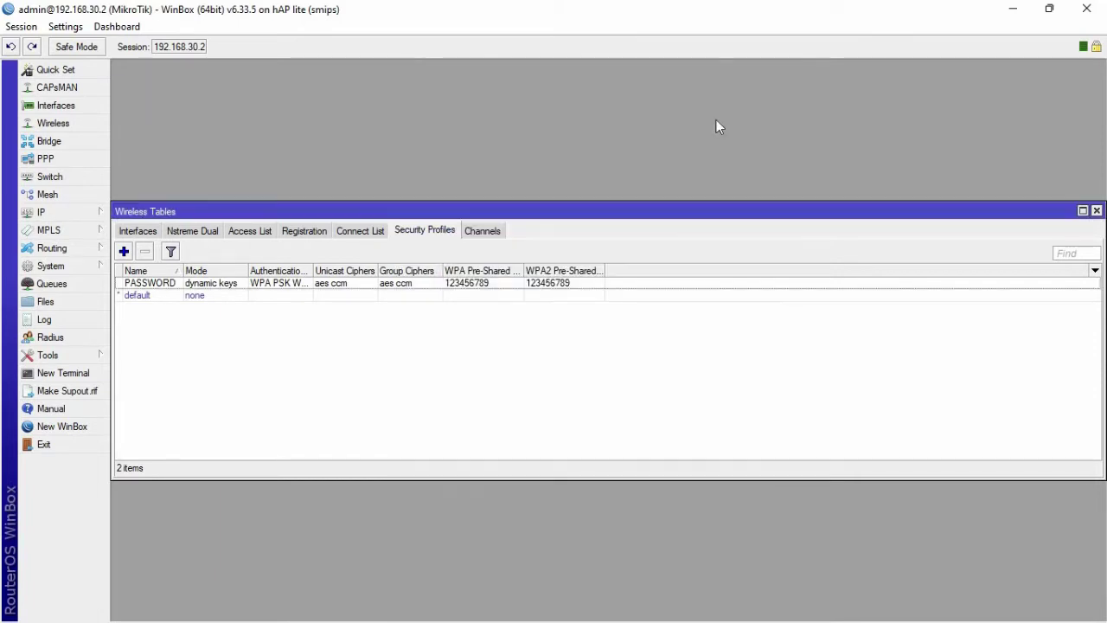
left_click(1097, 211)
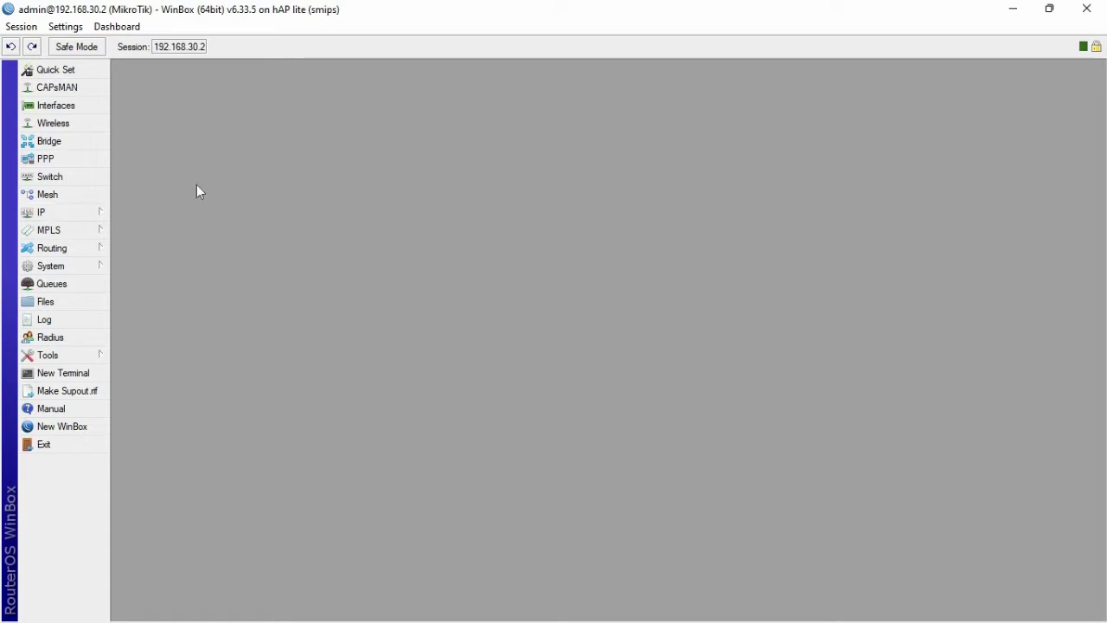
- Add address 192.168.35.2/24 on wlan1 under IP > Addresses, then close the list
left_click(93, 219)
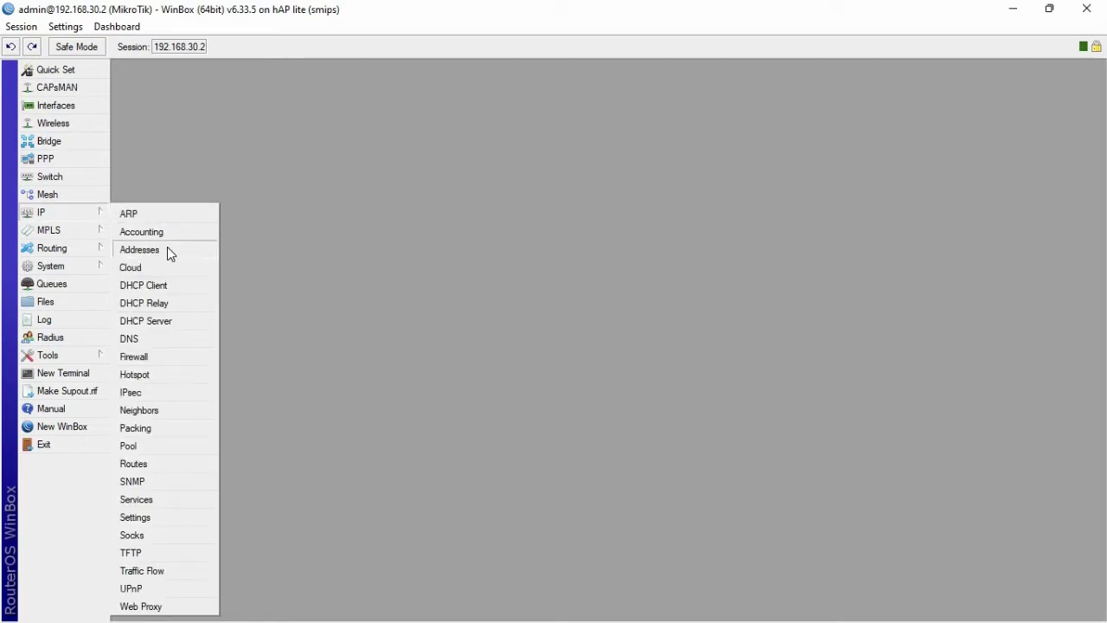
left_click(169, 249)
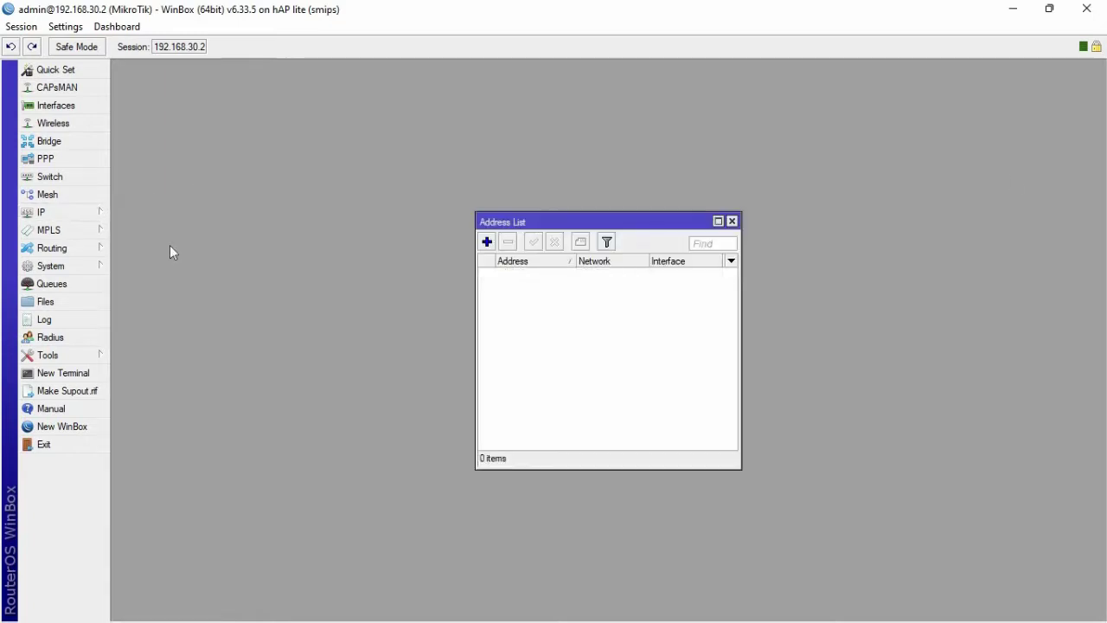
left_click(488, 244)
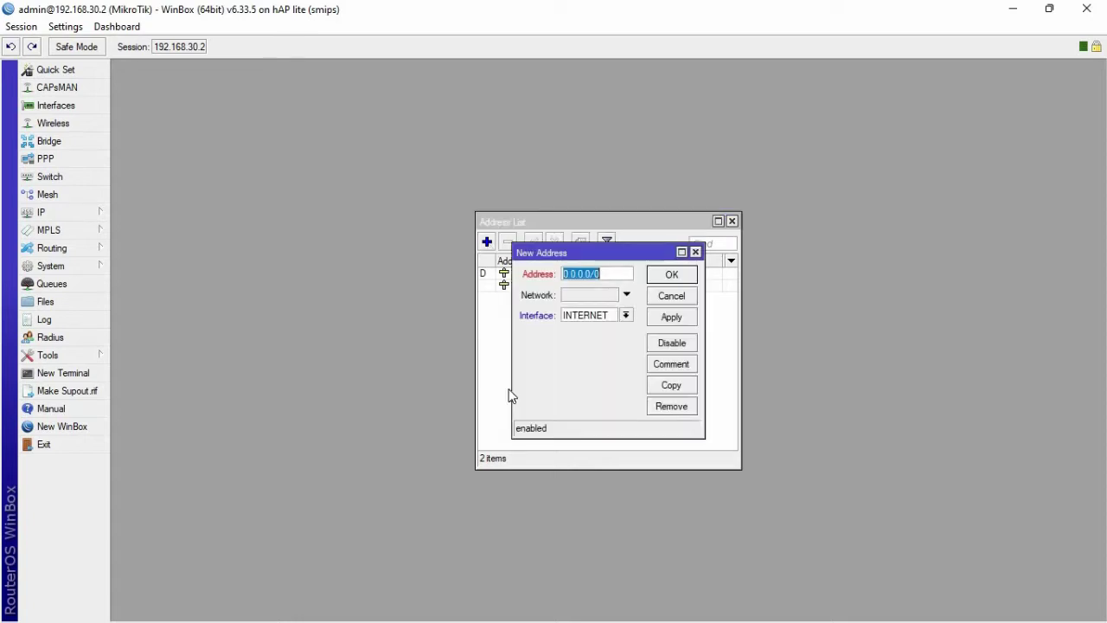
key("BackSpace")
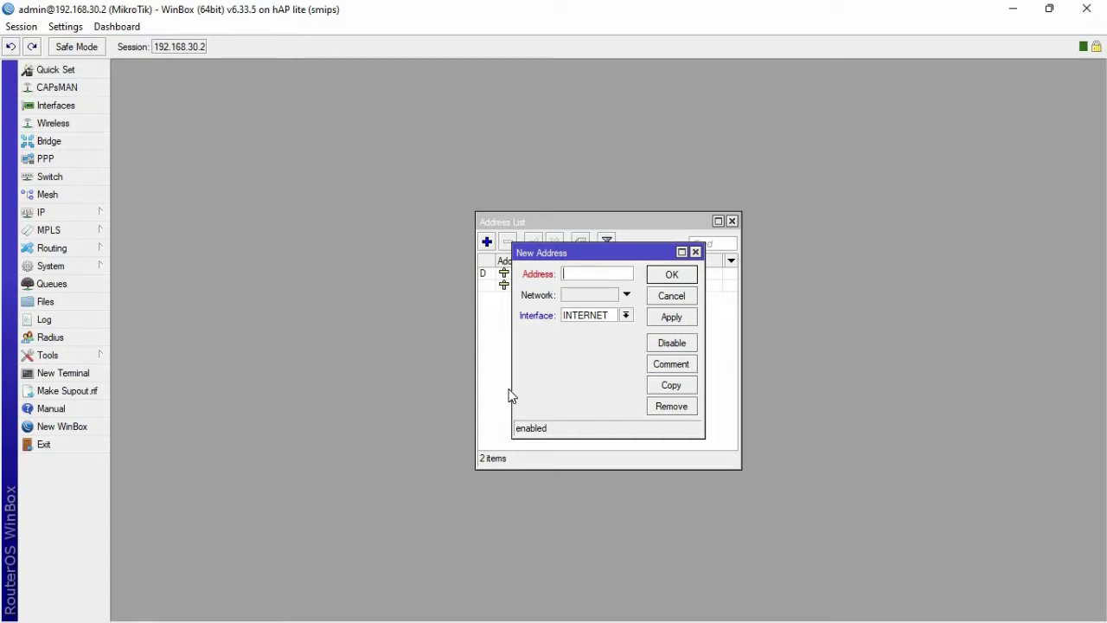
type("192.168.35.2/24")
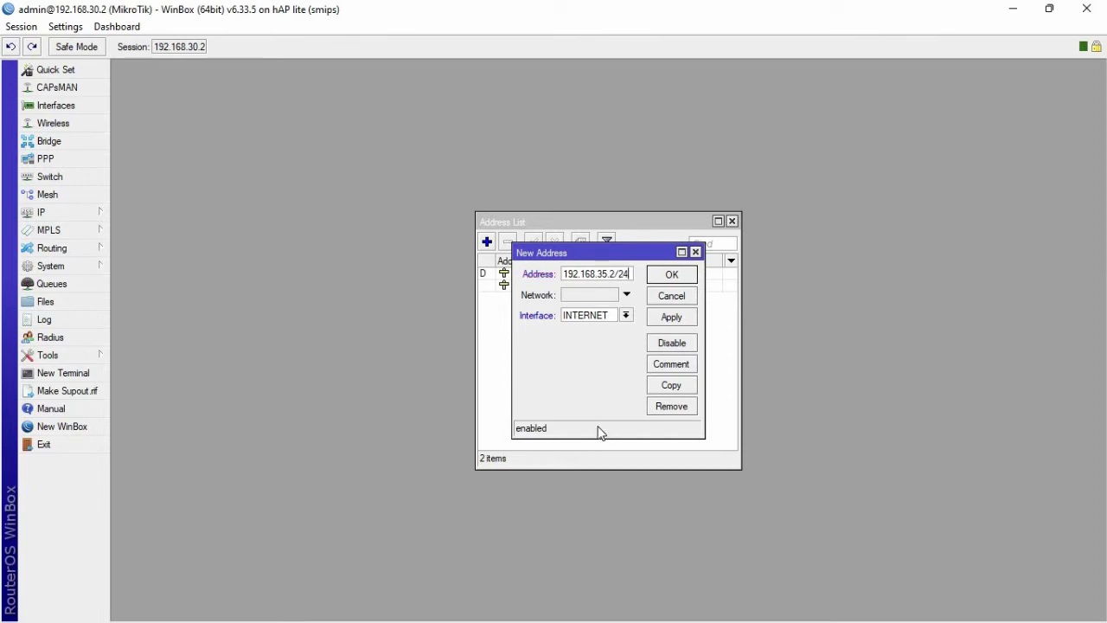
left_click(627, 316)
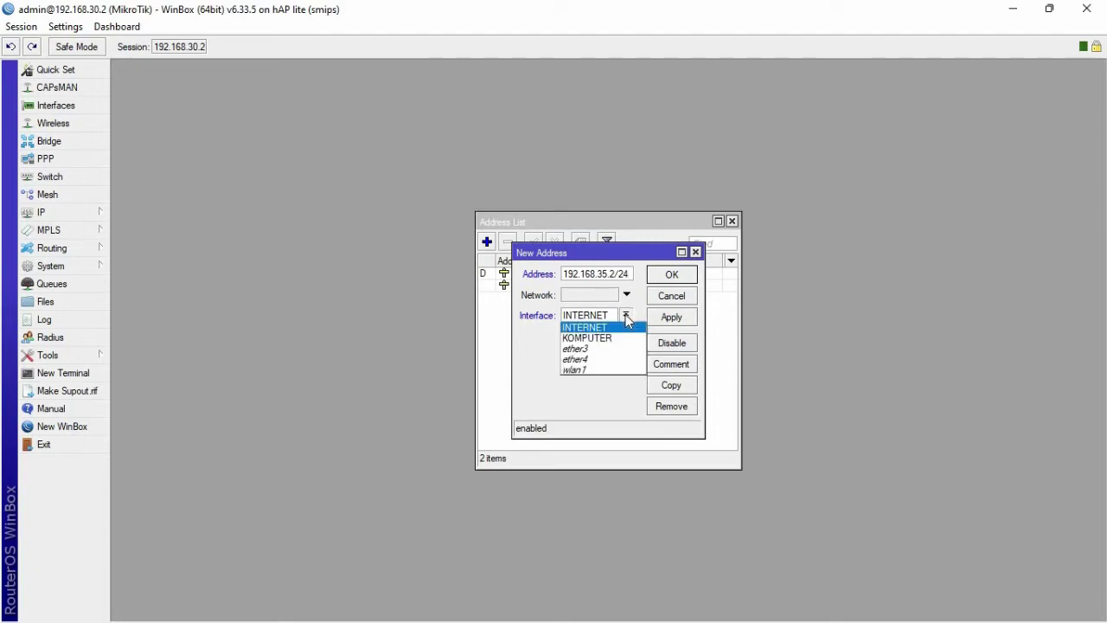
left_click(598, 369)
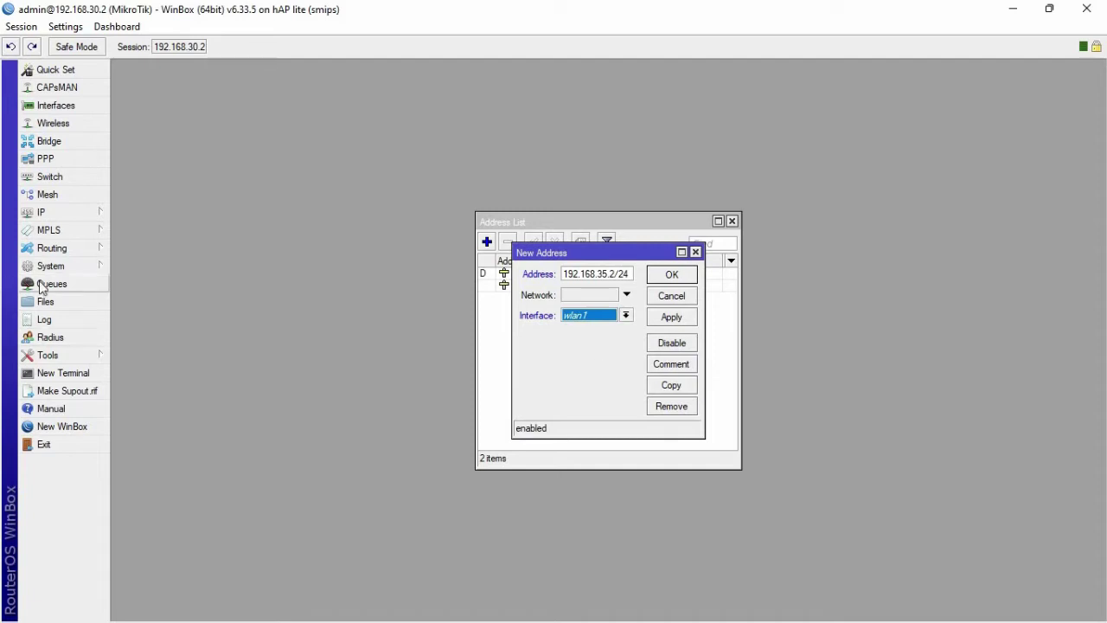
left_click(663, 318)
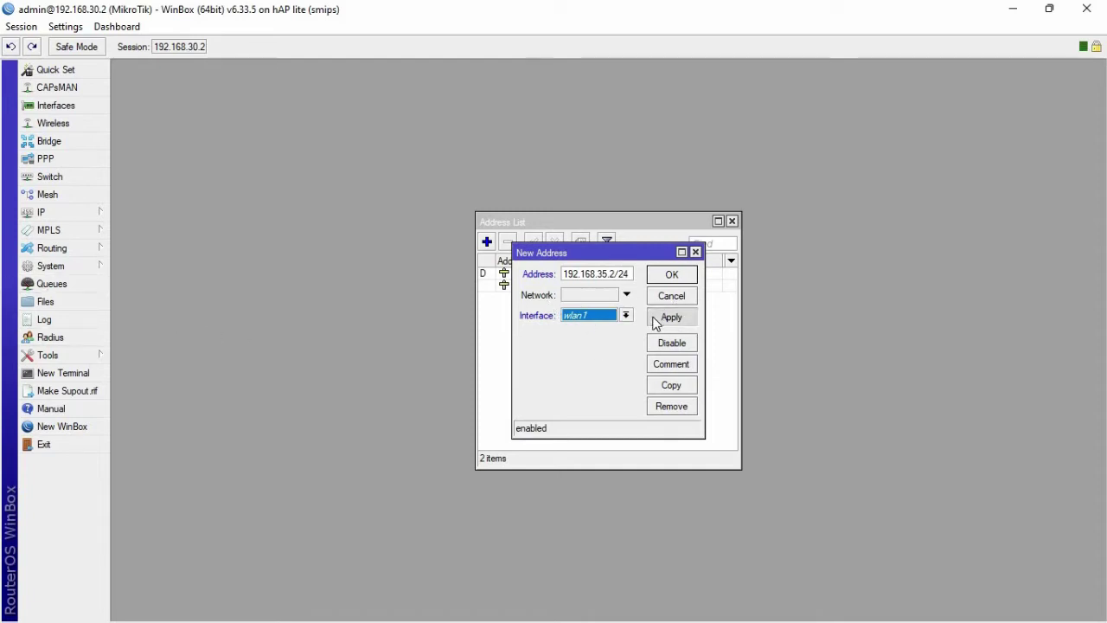
left_click(685, 277)
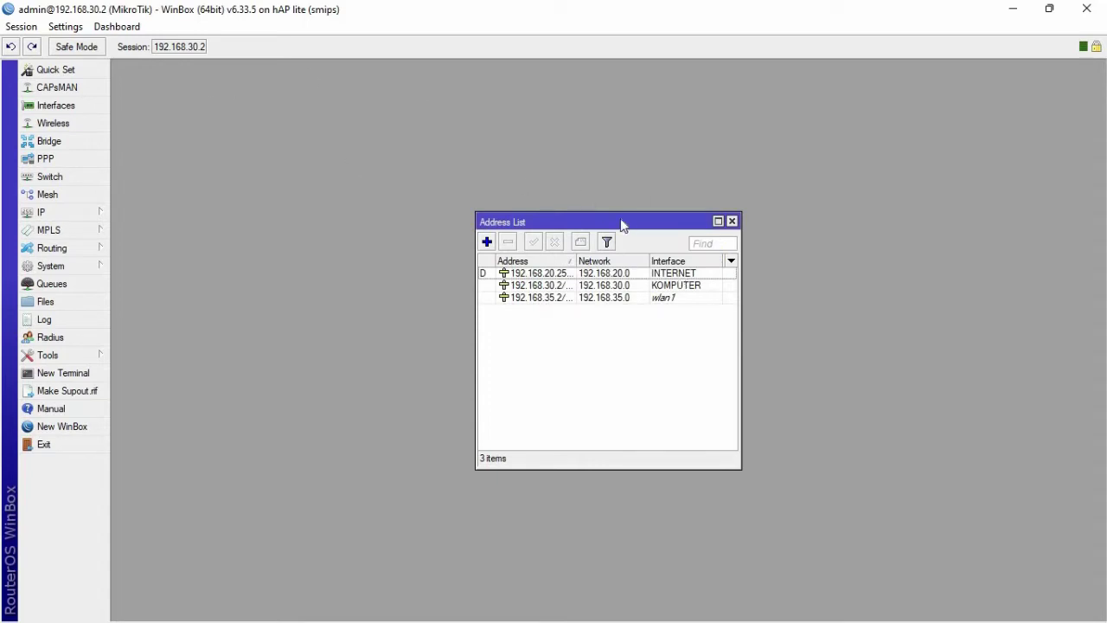
left_click(731, 223)
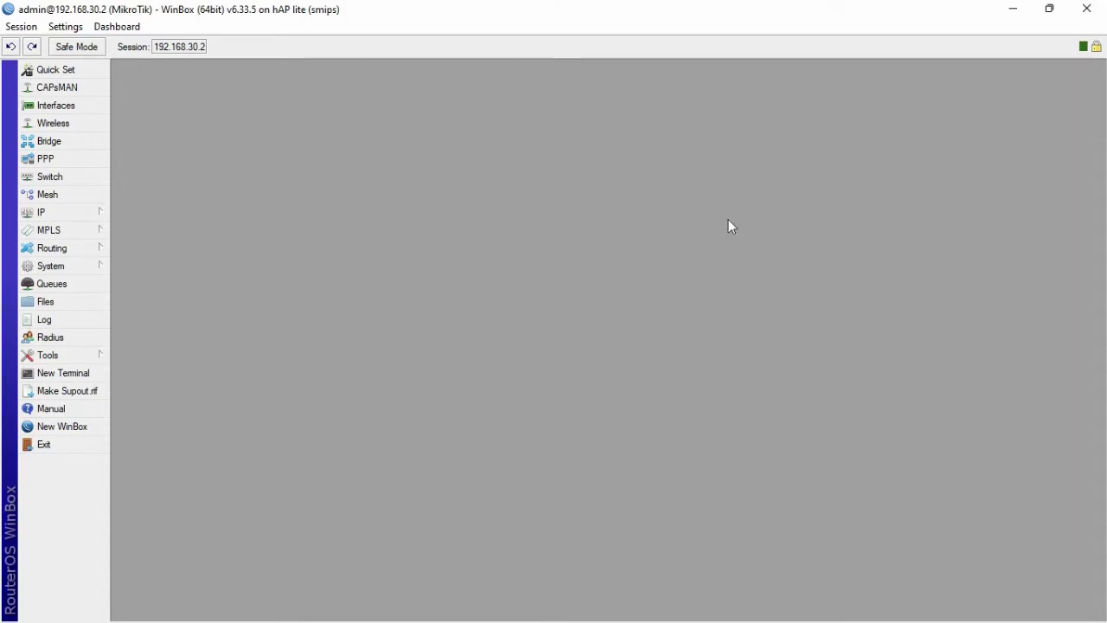
- Run DHCP Setup on wlan1 with gateway 192.168.35.2, default pool and DNS, and lease 00:10:00
left_click(87, 214)
left_click(164, 320)
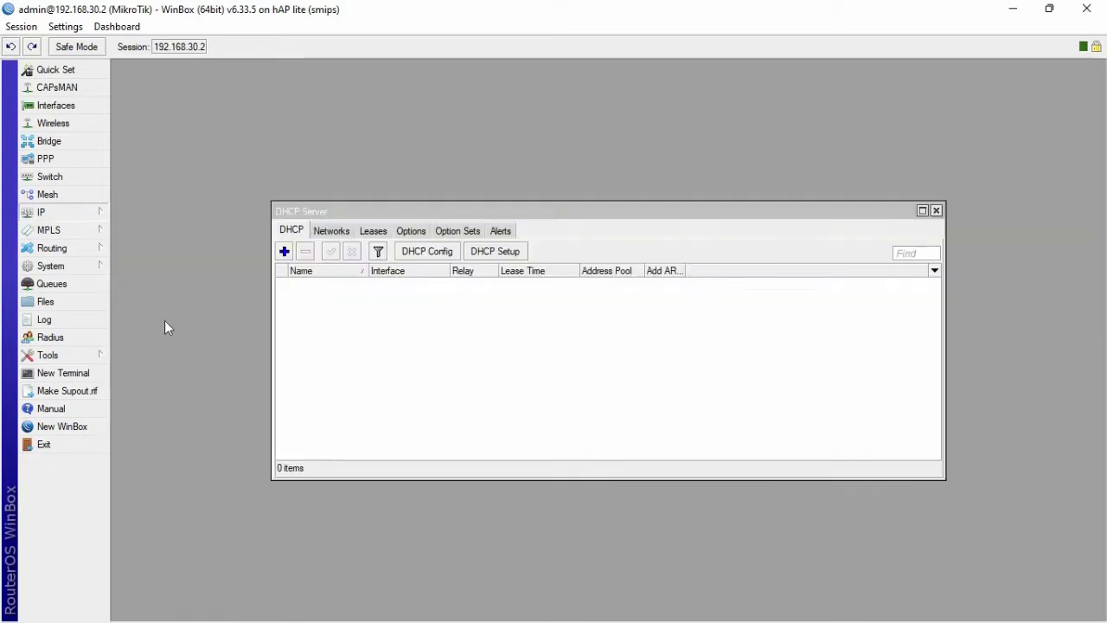
left_click(500, 253)
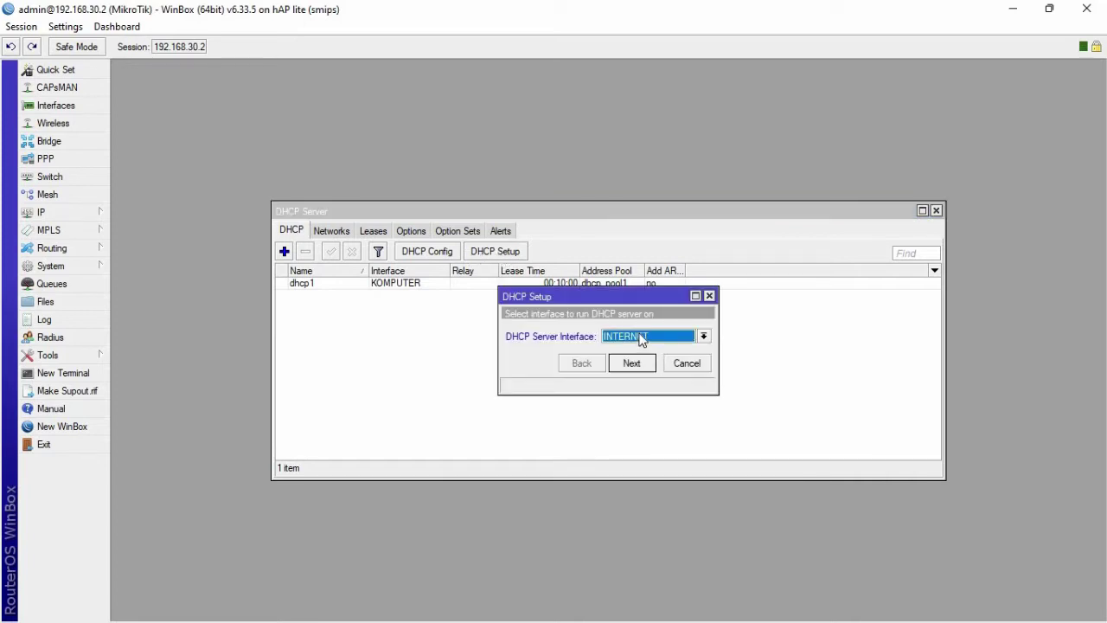
left_click(640, 337)
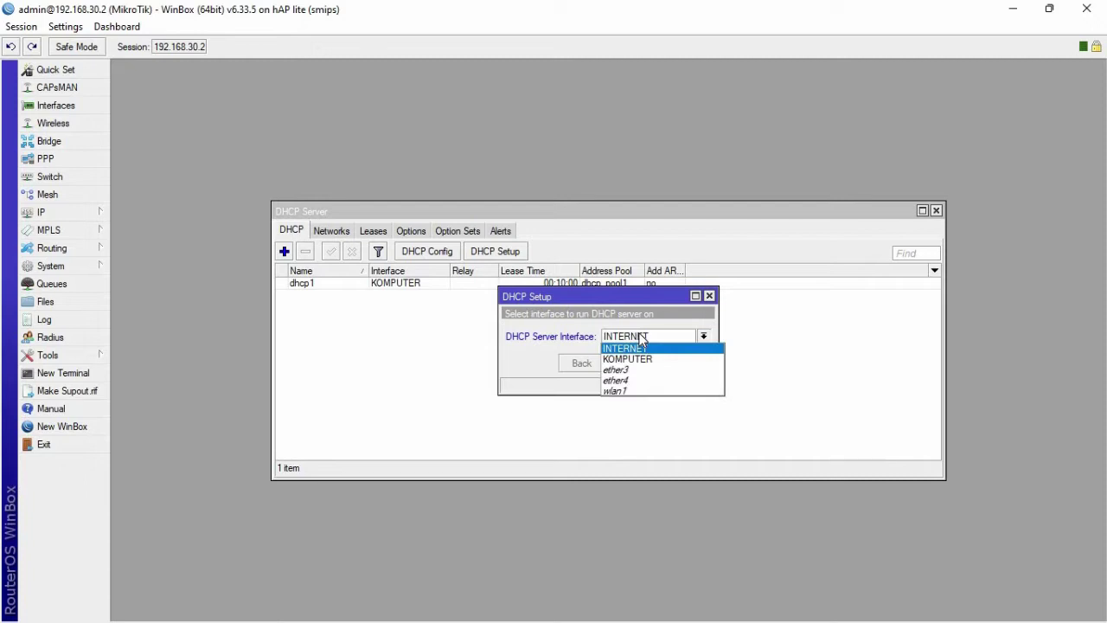
left_click(630, 392)
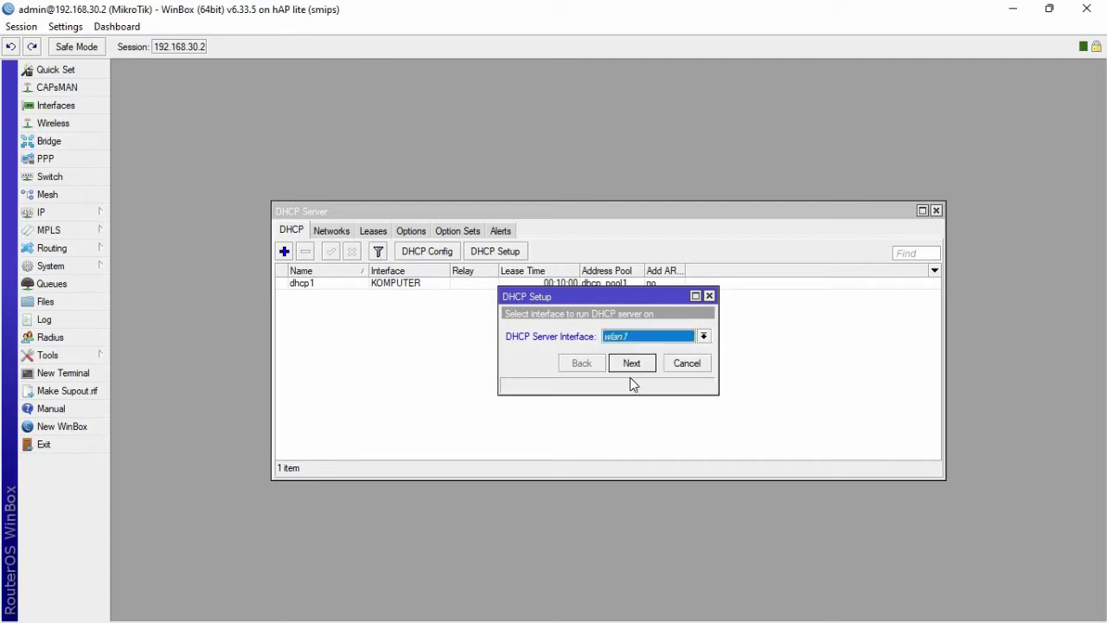
left_click(640, 364)
left_click(640, 364)
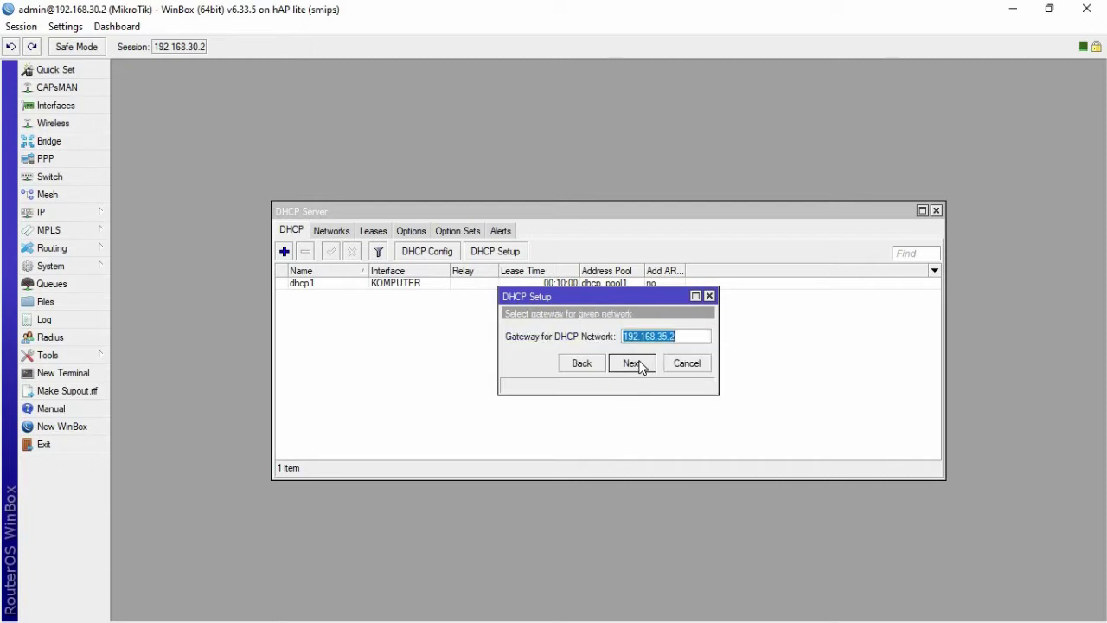
left_click(640, 364)
left_click(644, 389)
left_click(639, 383)
left_click(639, 386)
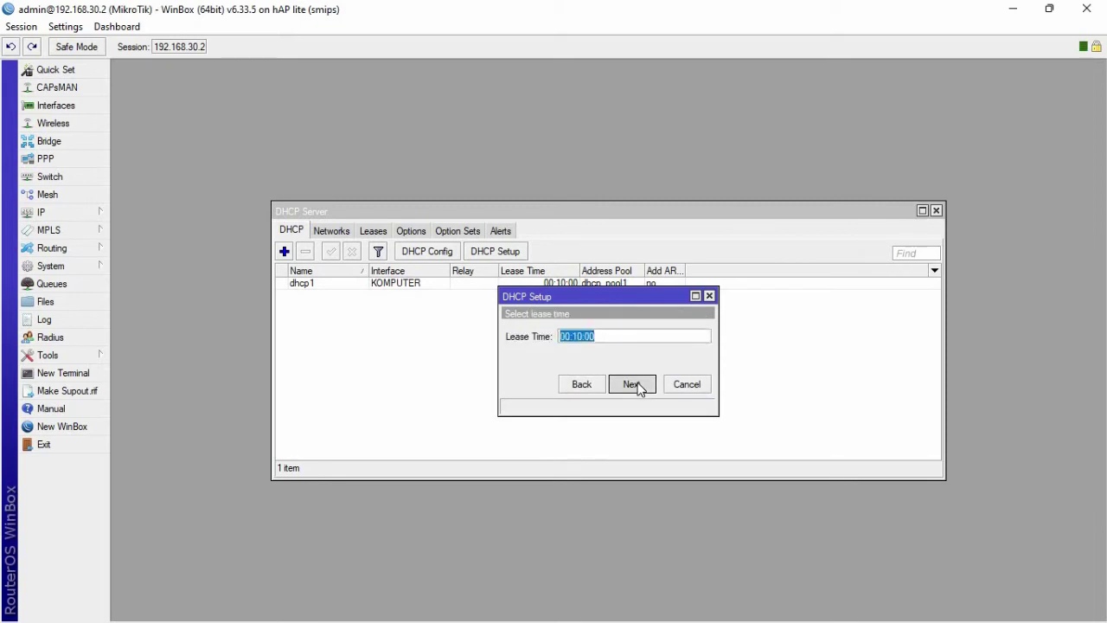
left_click(614, 339)
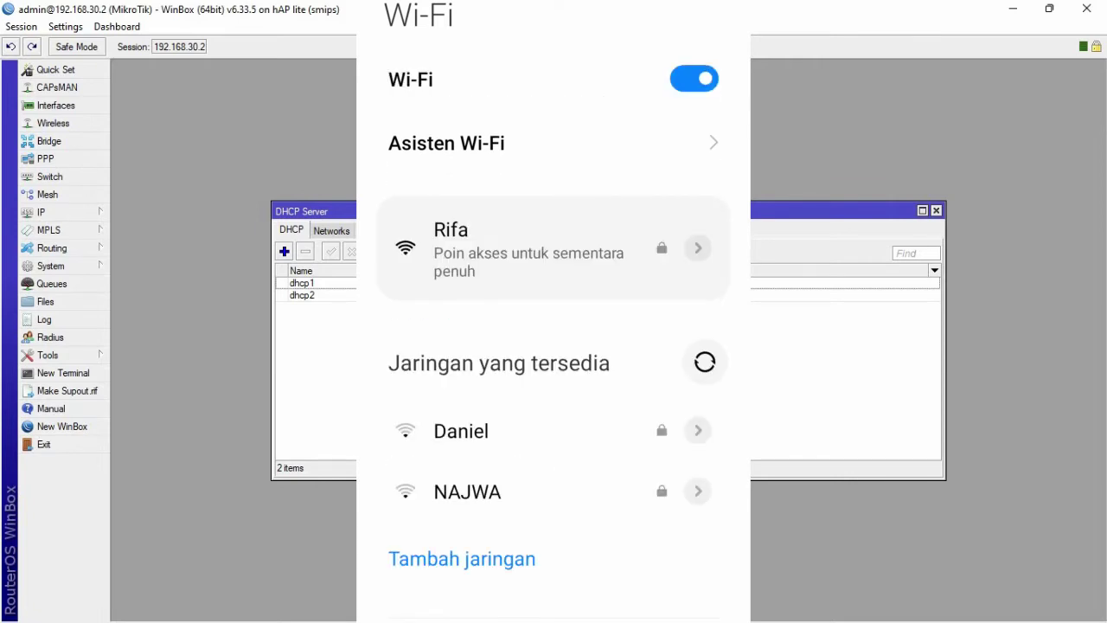
- Join the phone to the ANDI Wi-Fi by entering and verifying the network password
scroll(554, 346, "down", 2)
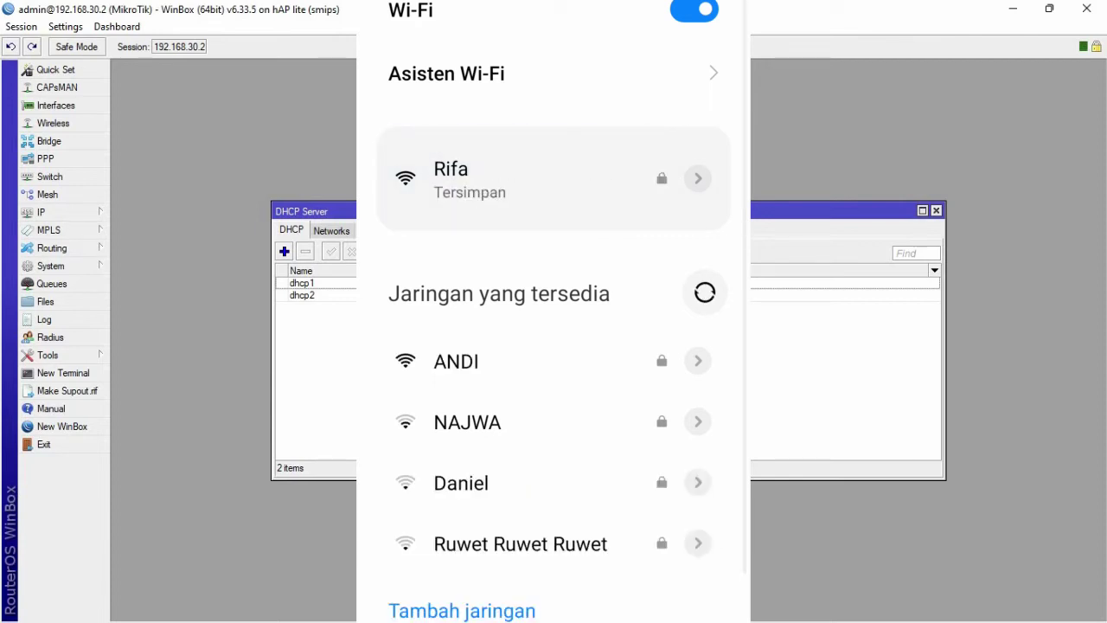
left_click(456, 361)
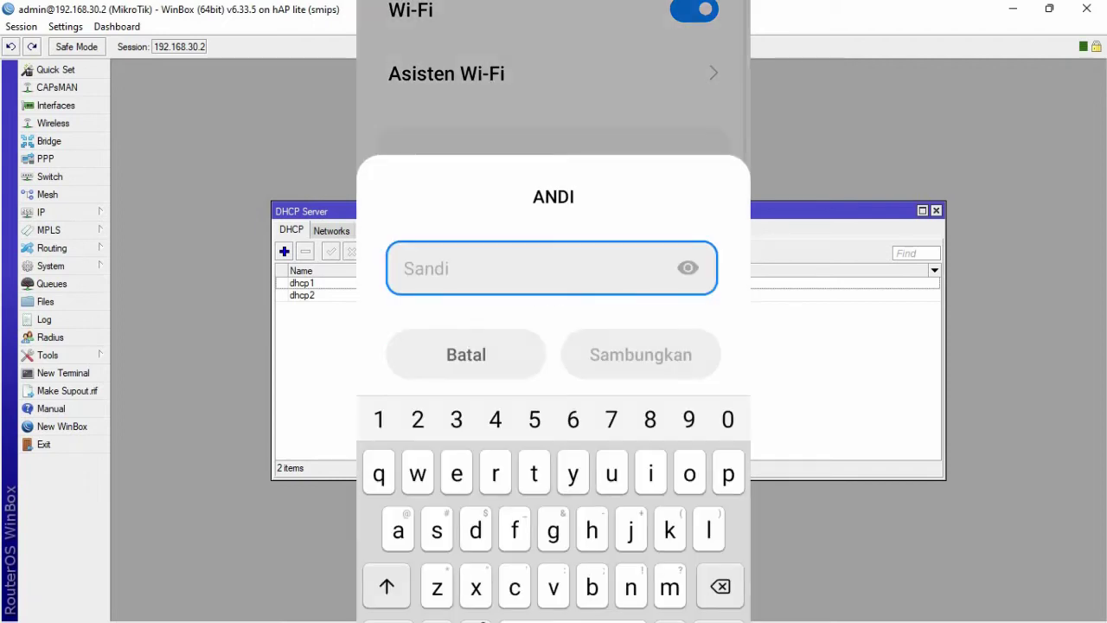
type("12345")
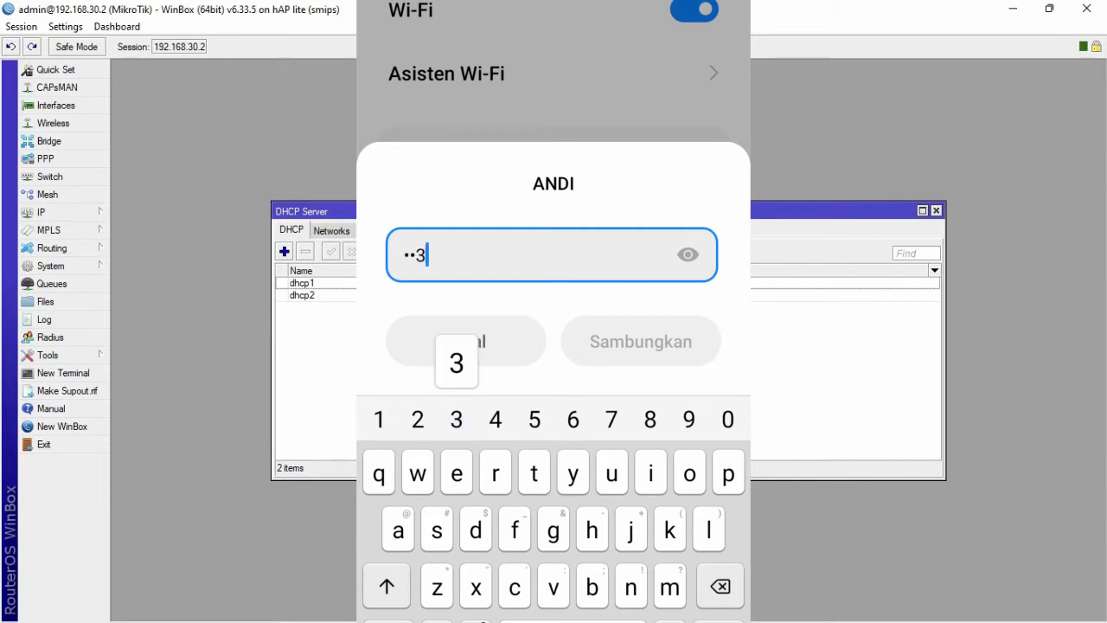
type("6")
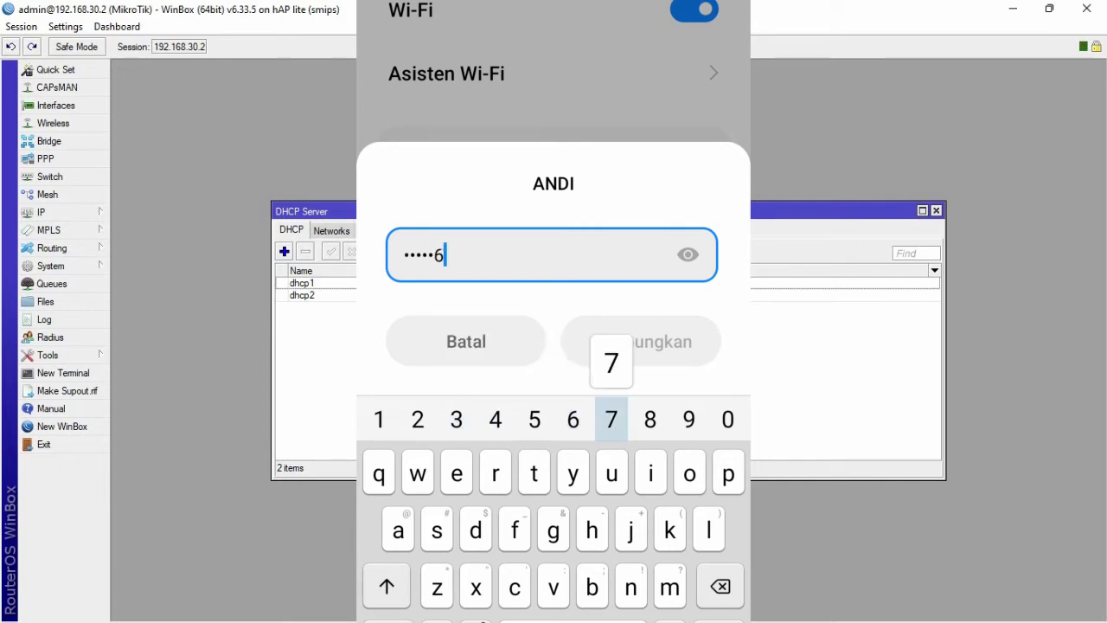
type("789")
left_click(688, 254)
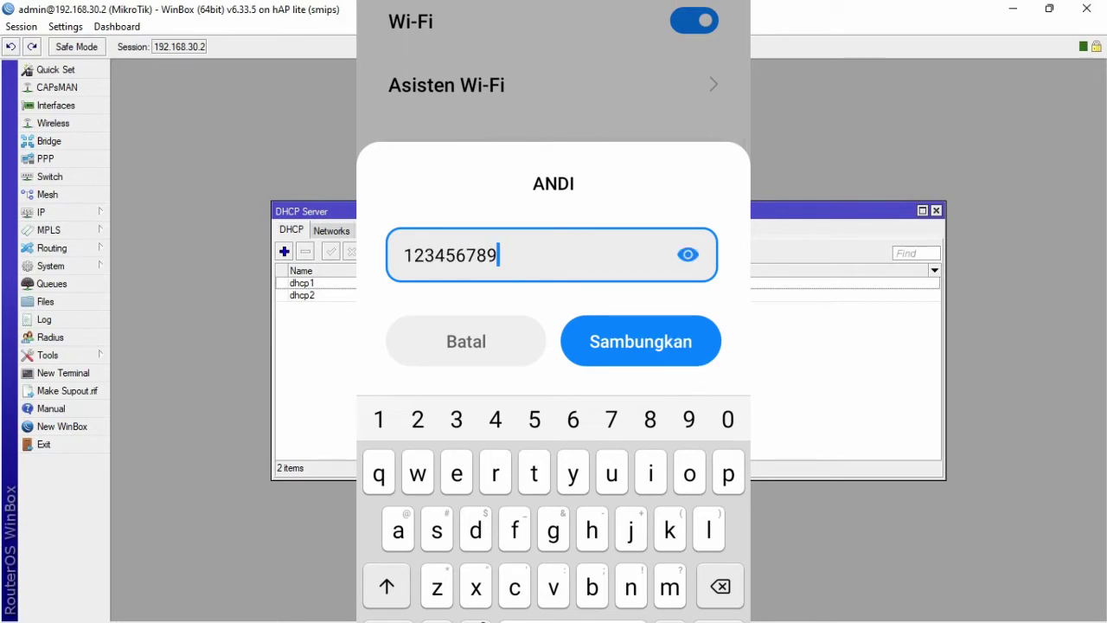
left_click(640, 341)
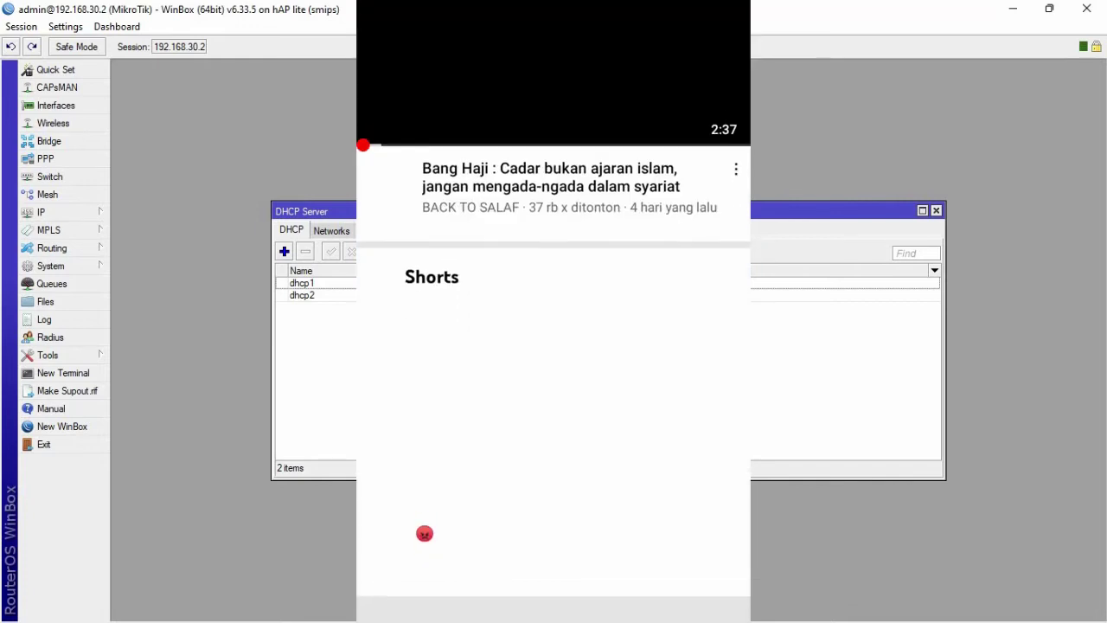
- Swipe up through the YouTube feed on the mirrored phone to confirm videos load
left_click_drag(424, 606, 423, 130)
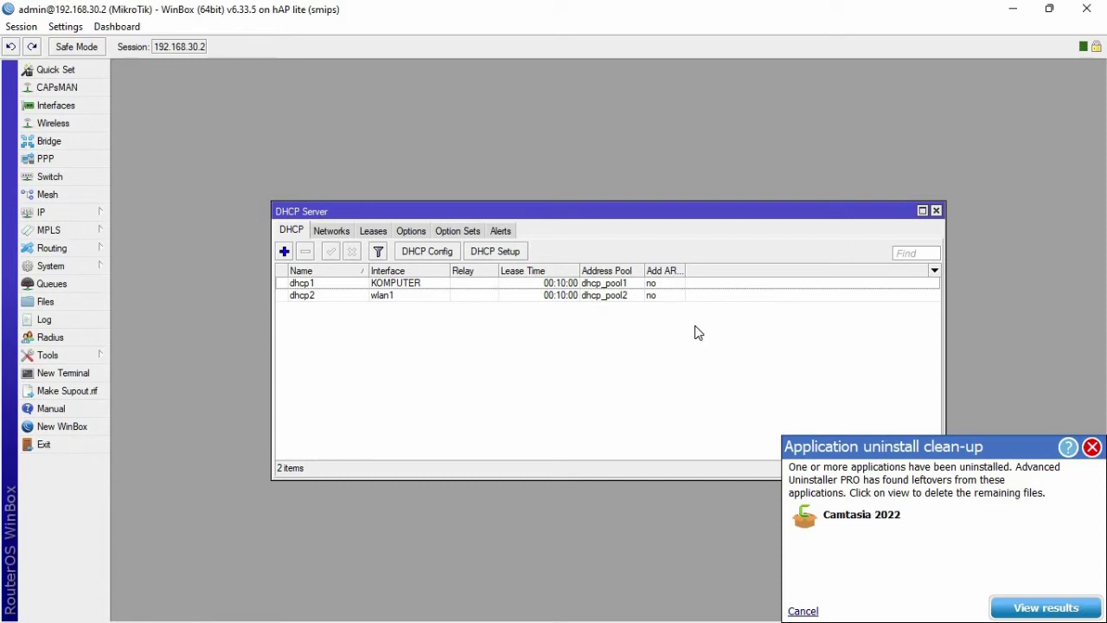
- Dismiss the notification and start a new profile under IP > Hotspot > User Profiles
left_click(1092, 447)
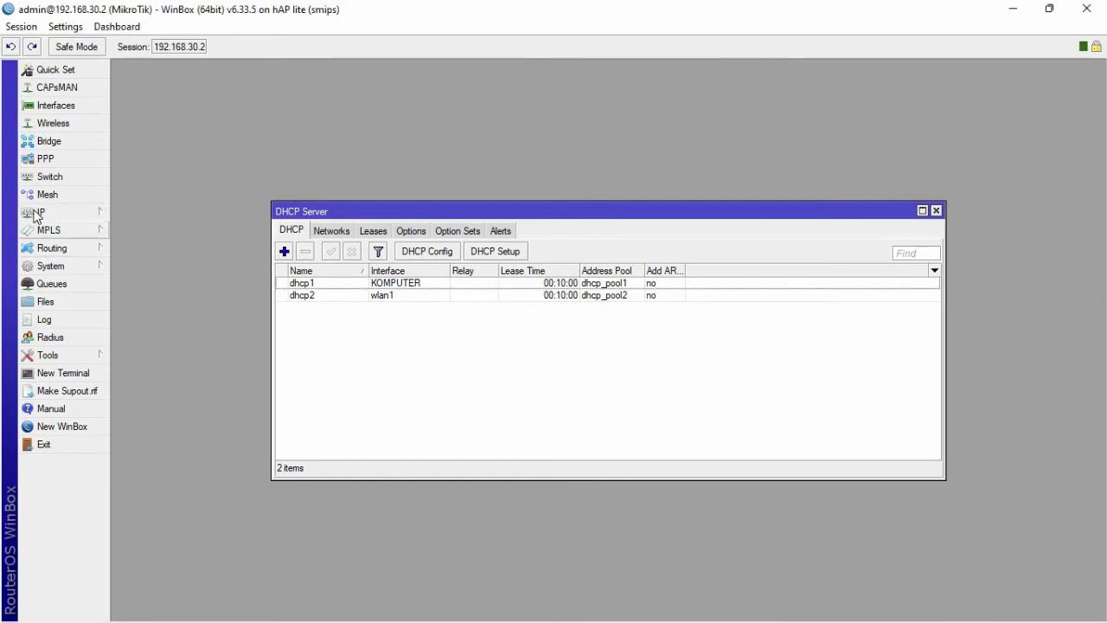
left_click(74, 219)
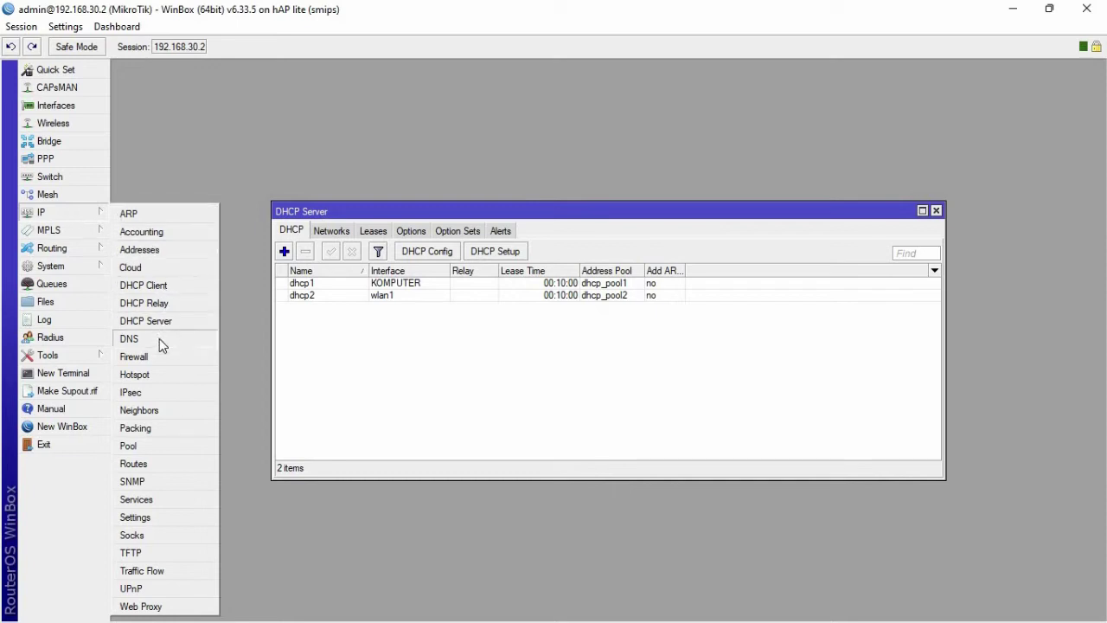
left_click(143, 375)
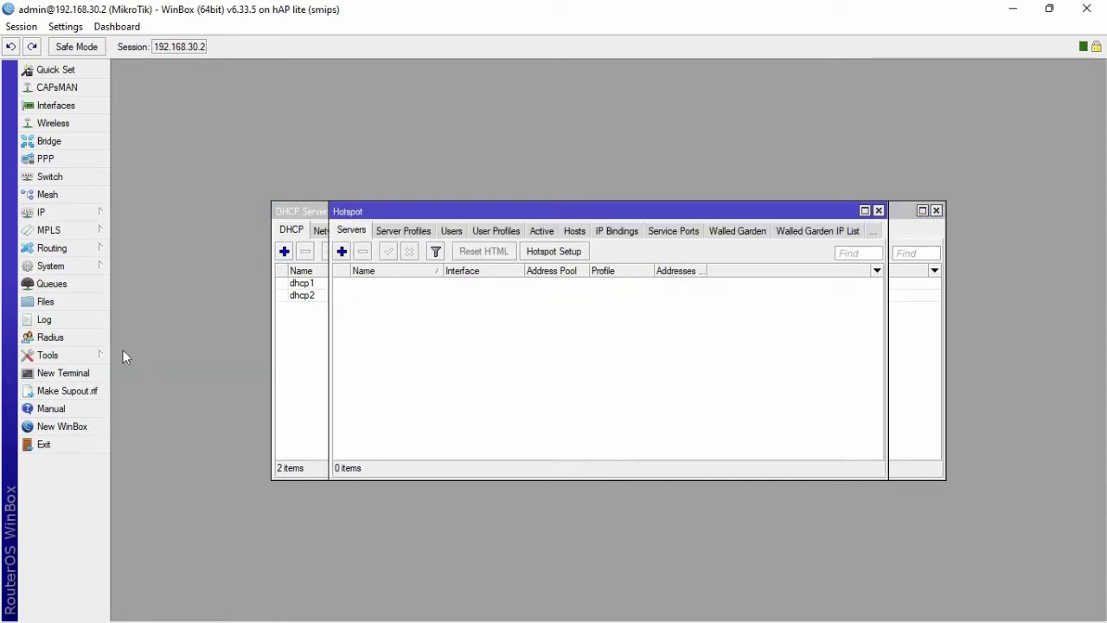
left_click_drag(513, 212, 512, 160)
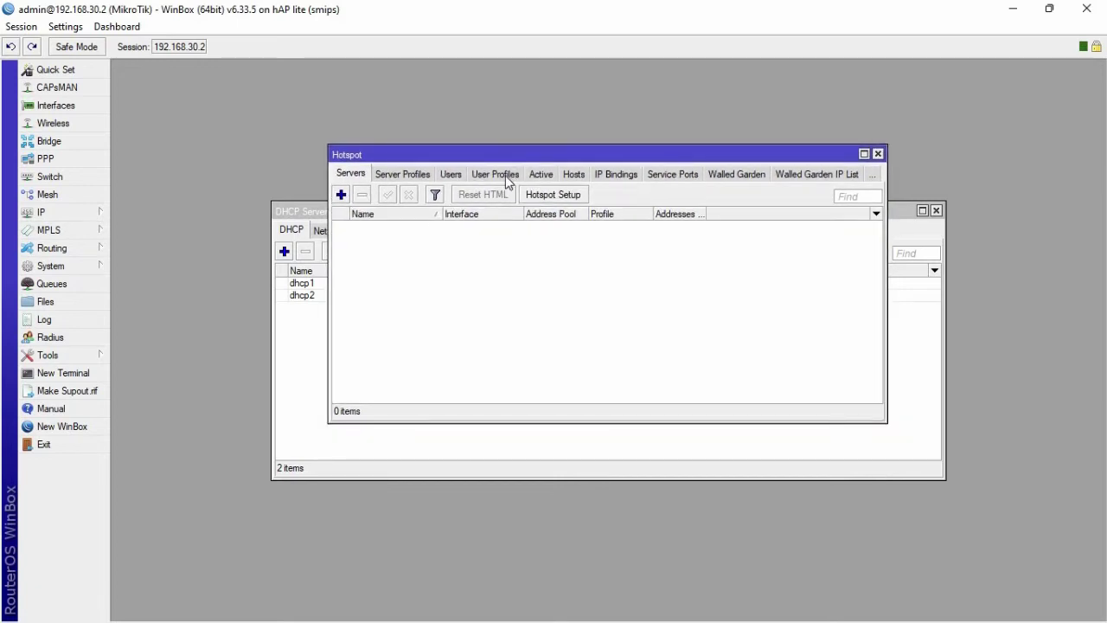
left_click(506, 175)
left_click(341, 196)
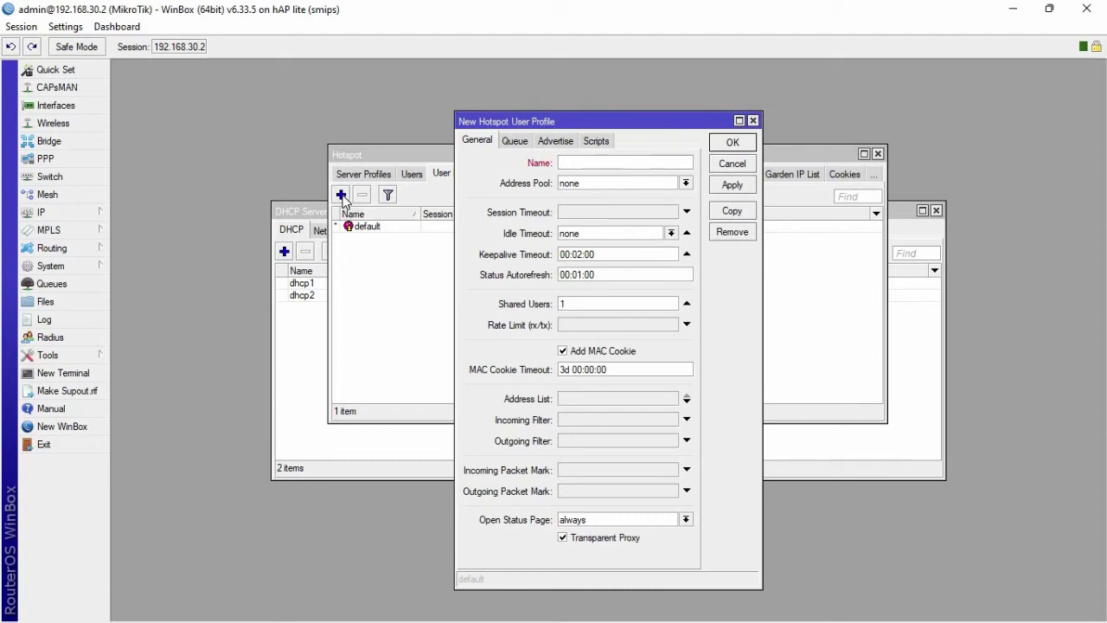
- Name the profile GURU with 5 shared users and a 5M/5M rate limit, then save it
type("GURU")
left_click_drag(585, 301, 500, 301)
type("5")
left_click(570, 326)
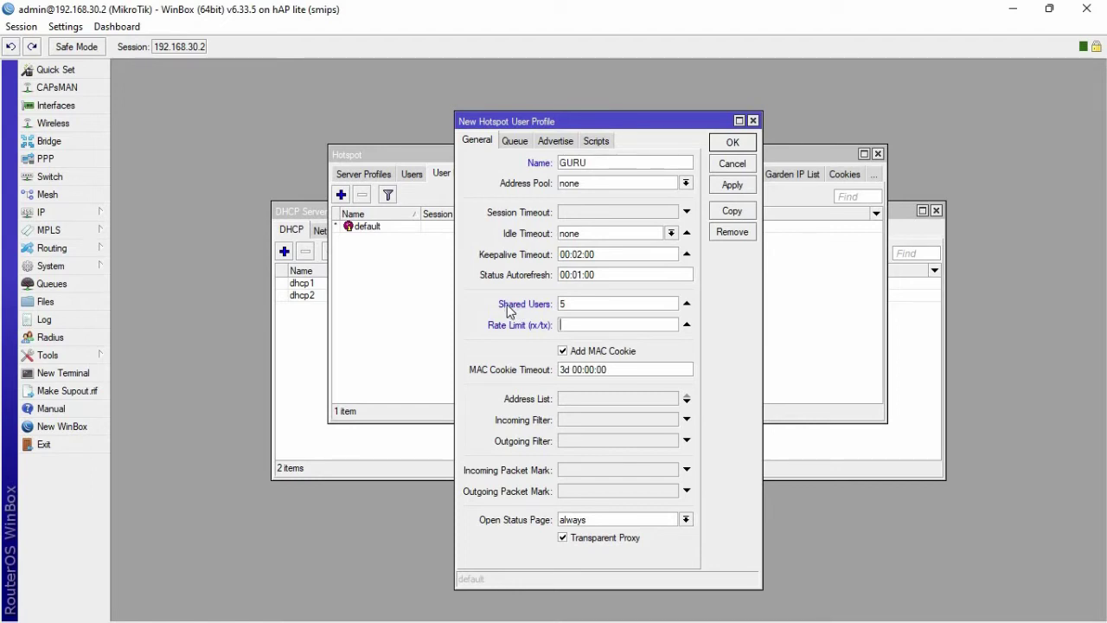
type("5M/5M")
mouse_move(574, 325)
left_mouse_down()
mouse_move(556, 325)
mouse_move(590, 326)
left_mouse_up()
left_click(729, 187)
left_click(732, 143)
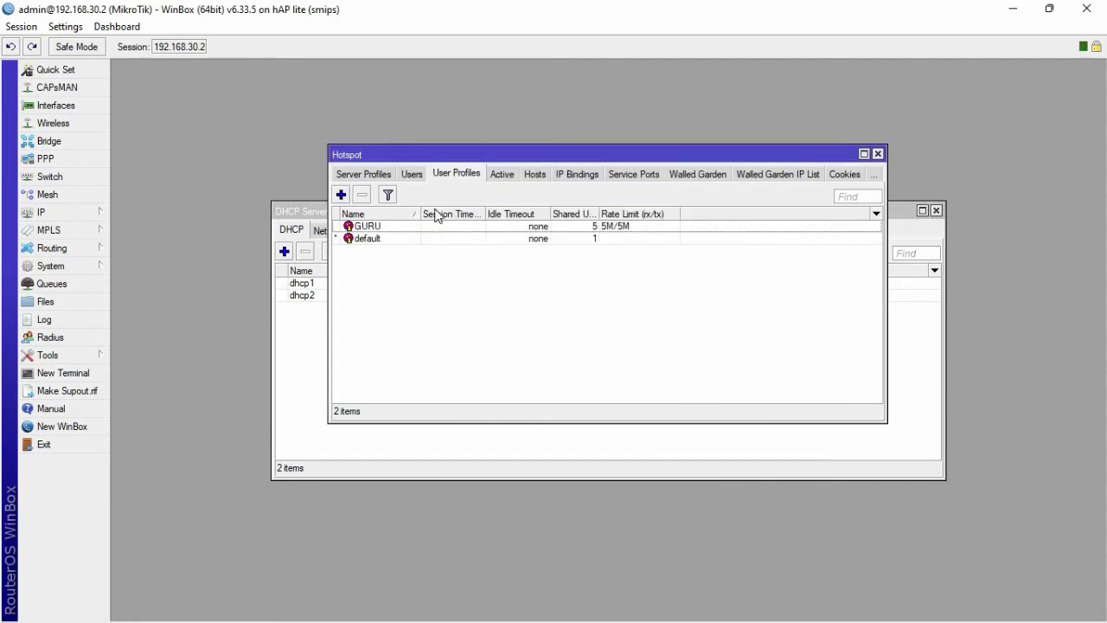
- Add user profile SISWA with Shared Users 5 and Rate Limit 2M/2M, then apply and close
left_click(342, 196)
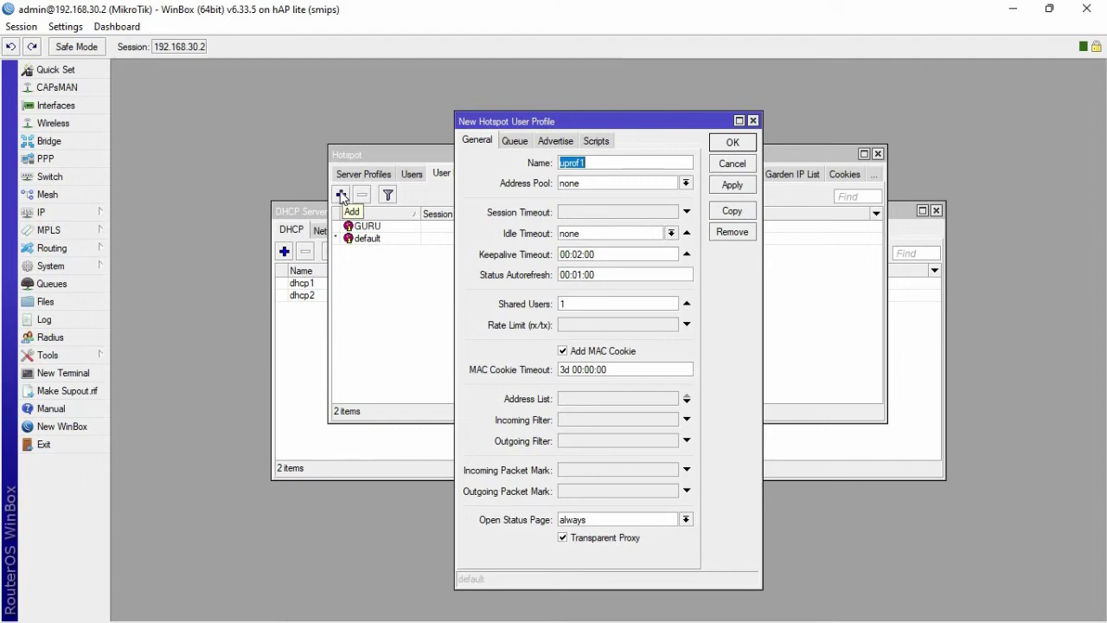
key("BackSpace")
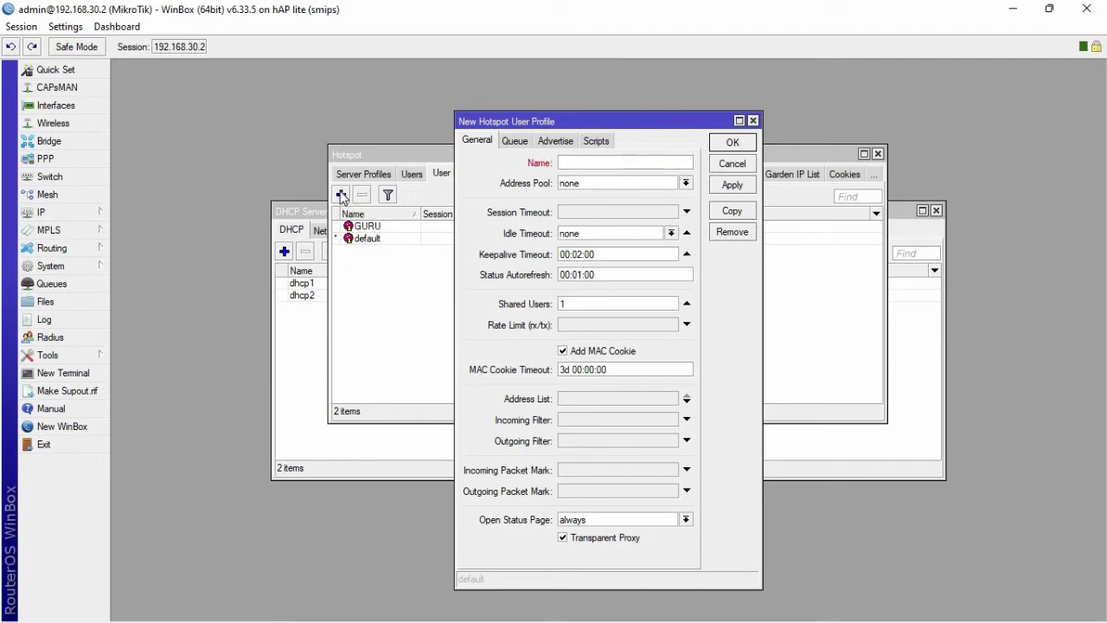
type("SISWA")
double_click(596, 162)
left_click(589, 303)
key("BackSpace")
type("5")
left_click(578, 327)
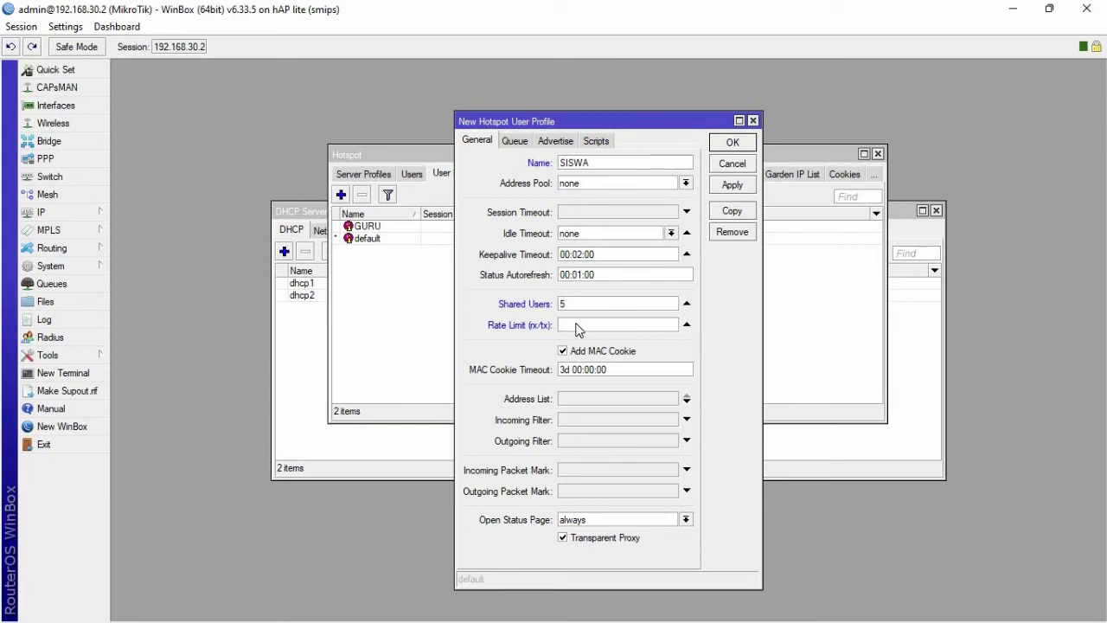
type("2M/2M")
left_click(731, 185)
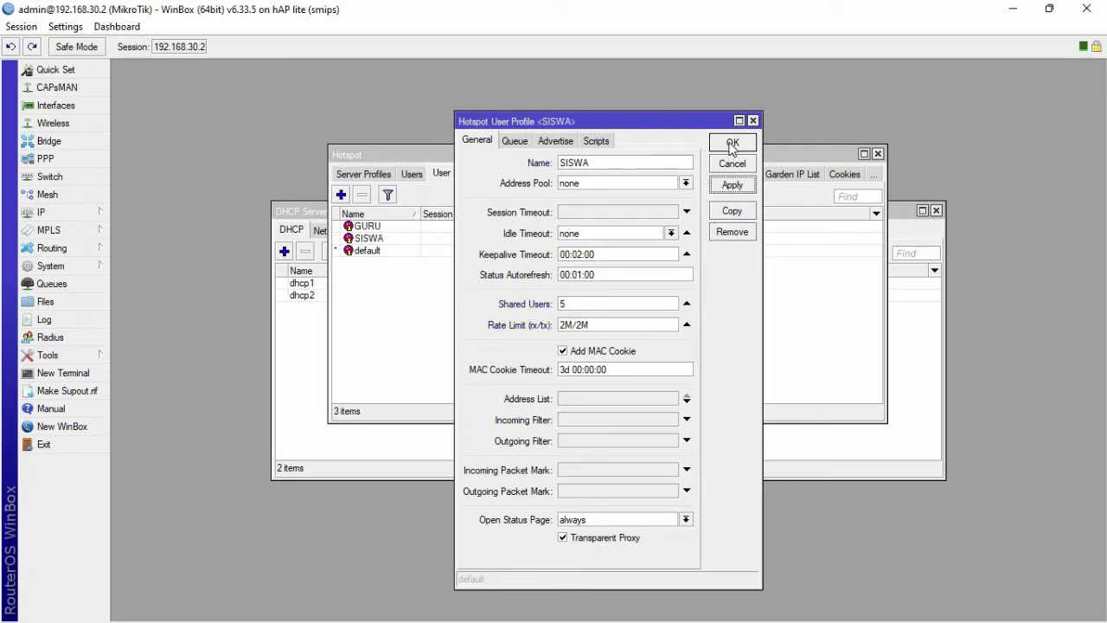
left_click(732, 144)
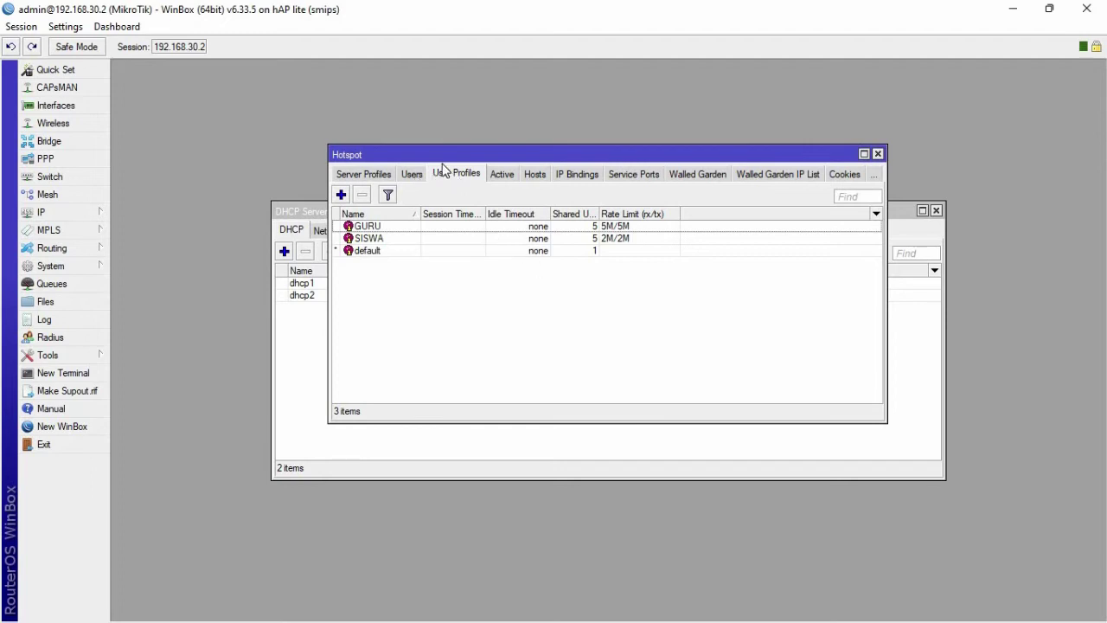
- Add hotspot user GURU with a password, assigned to the GURU profile, and save it
left_click(416, 174)
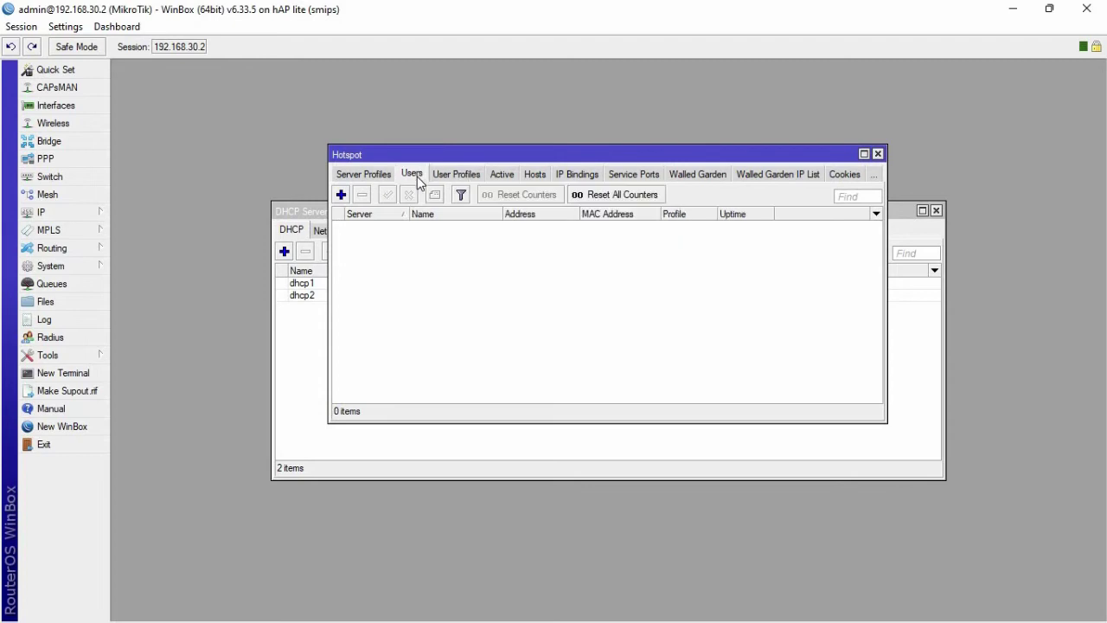
left_click(341, 194)
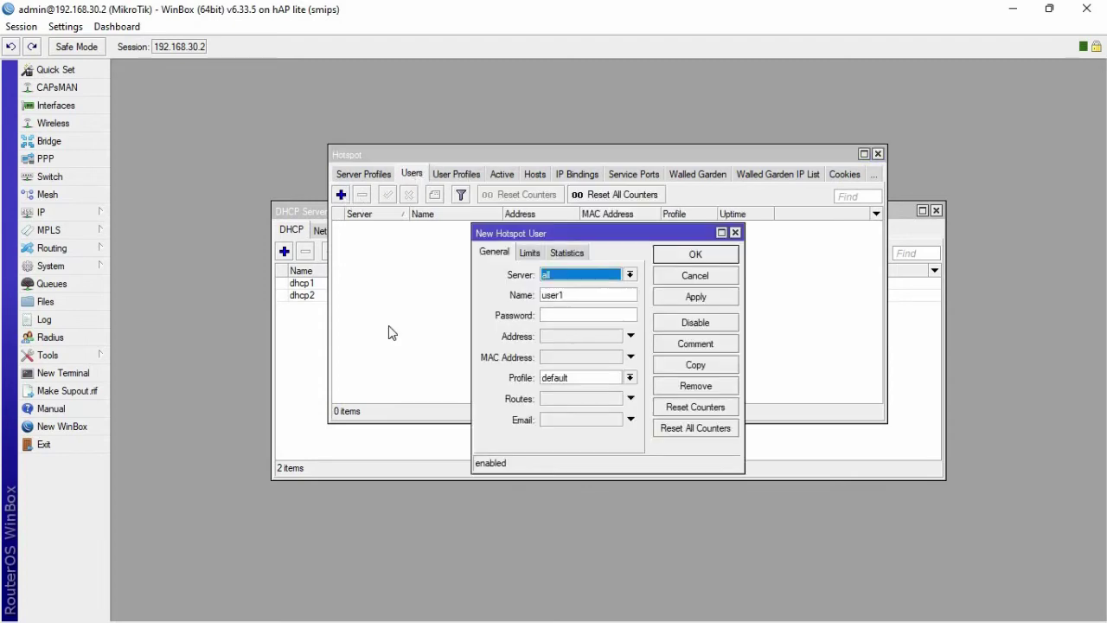
double_click(573, 296)
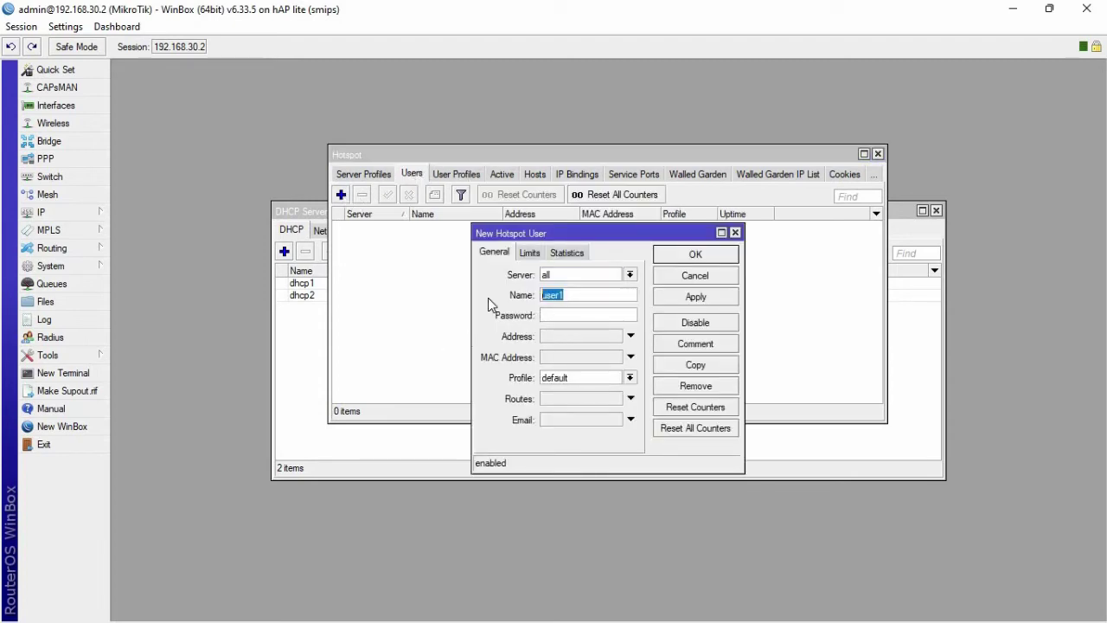
key("BackSpace")
type("URU")
left_click(558, 317)
left_click(557, 384)
left_click(562, 389)
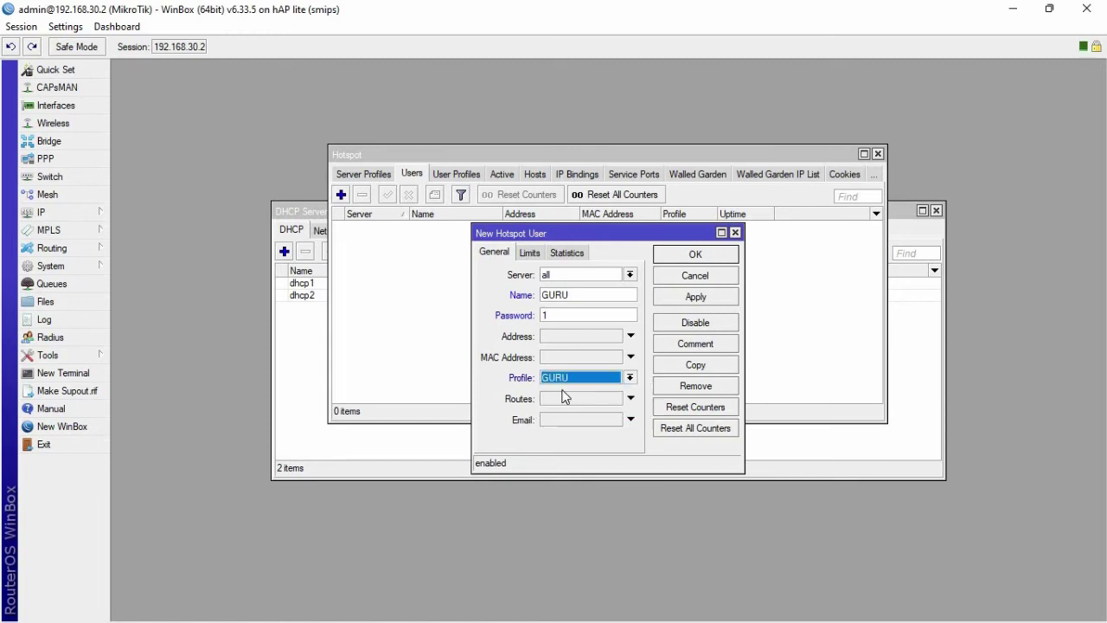
left_click(675, 301)
left_click(684, 260)
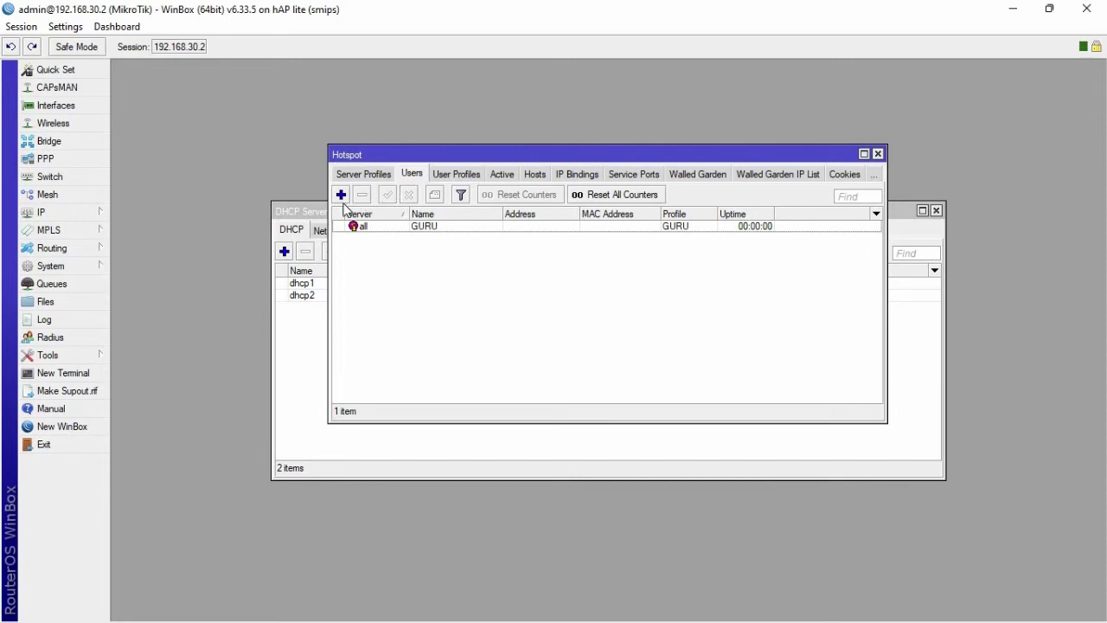
- Add hotspot user SISWA with a password and the SISWA profile, then save it
left_click(341, 195)
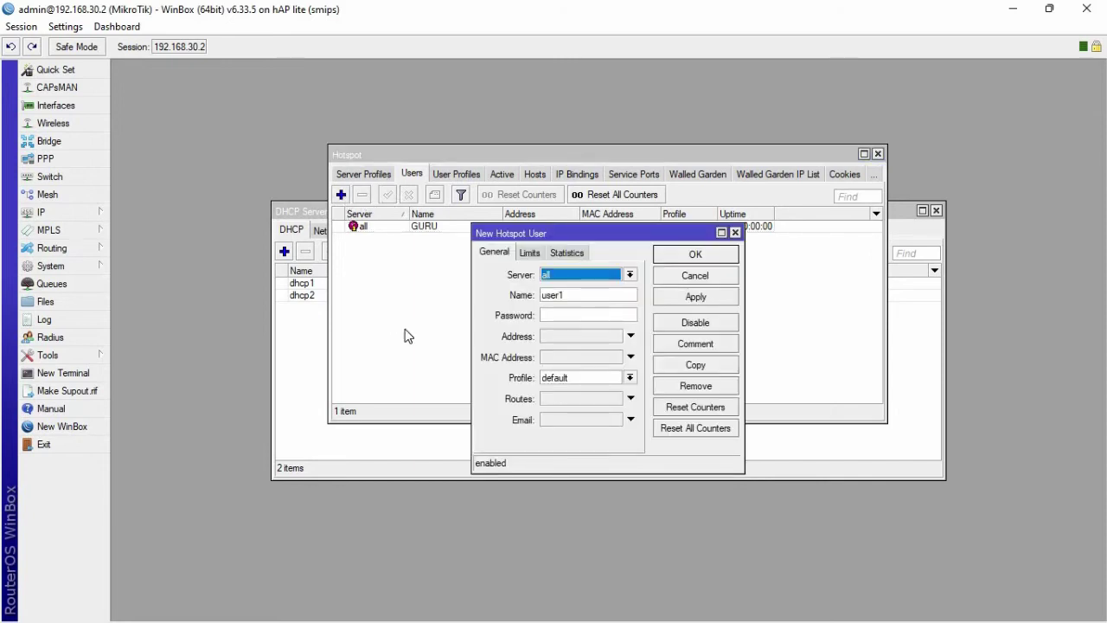
double_click(593, 295)
key("BackSpace")
type("SISWA")
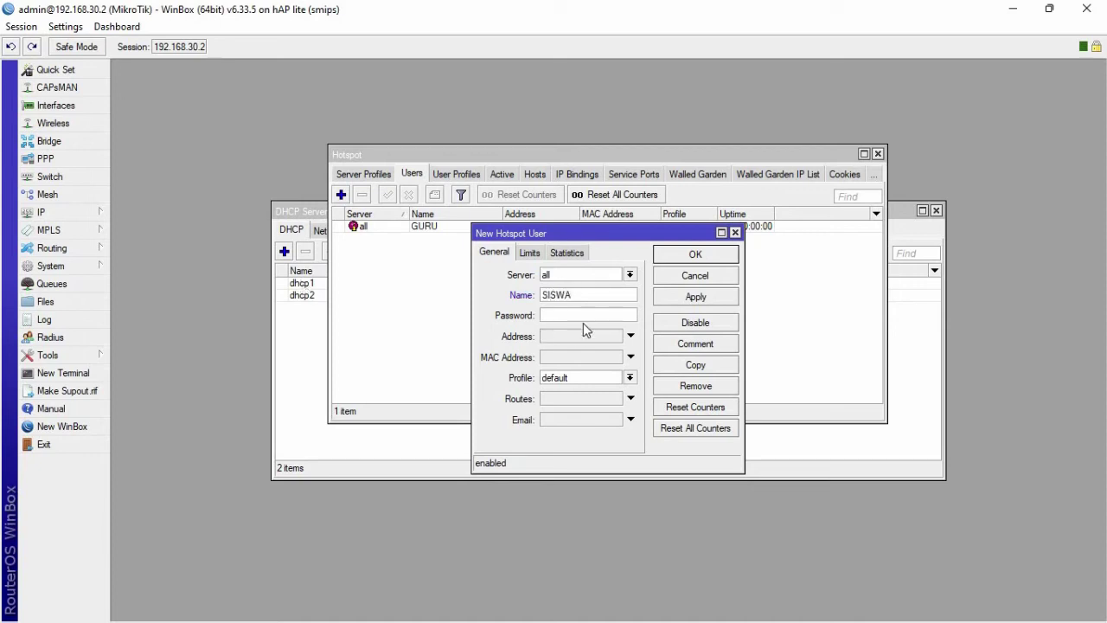
type("HSHGDSHDSHGHHFG")
type("DHSGDHH")
key("ctrl+a")
key("BackSpace")
type("2")
left_click(594, 378)
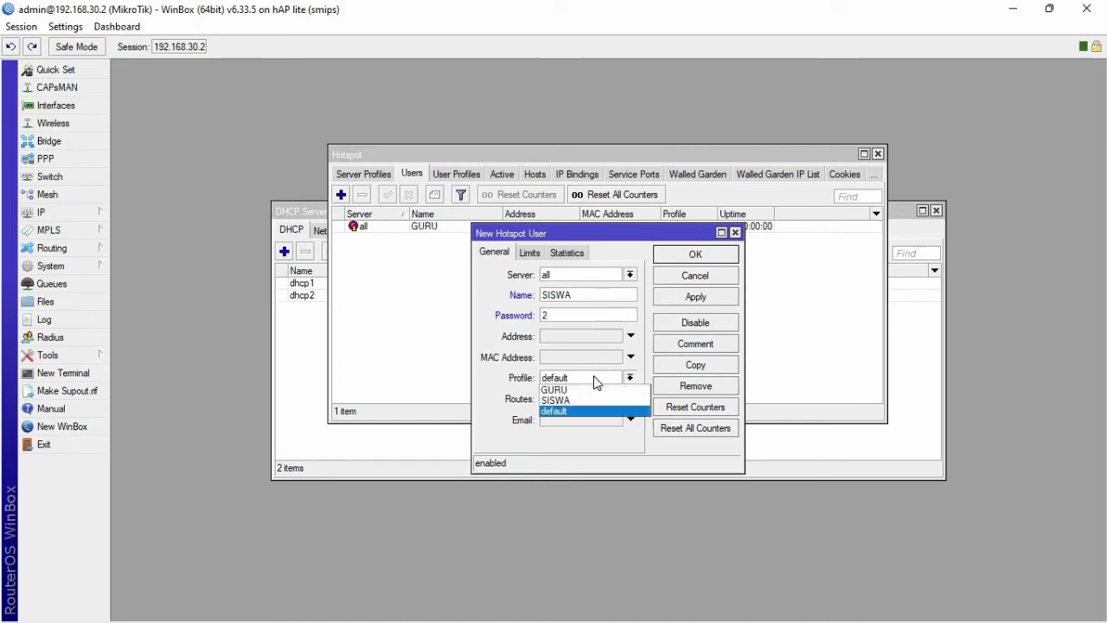
left_click(605, 402)
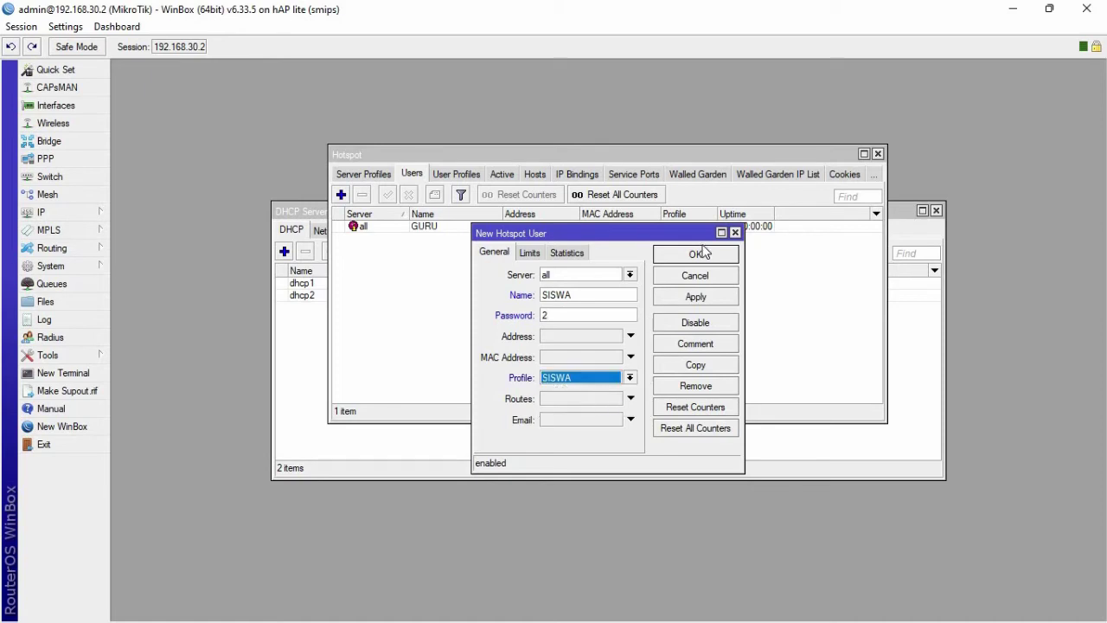
left_click(695, 298)
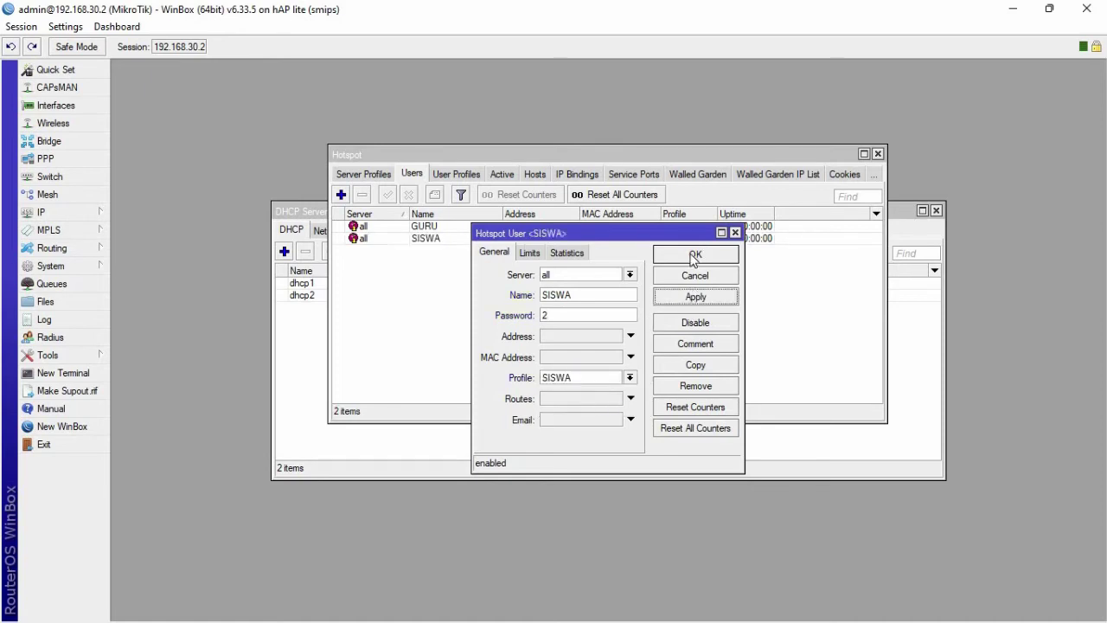
left_click(691, 254)
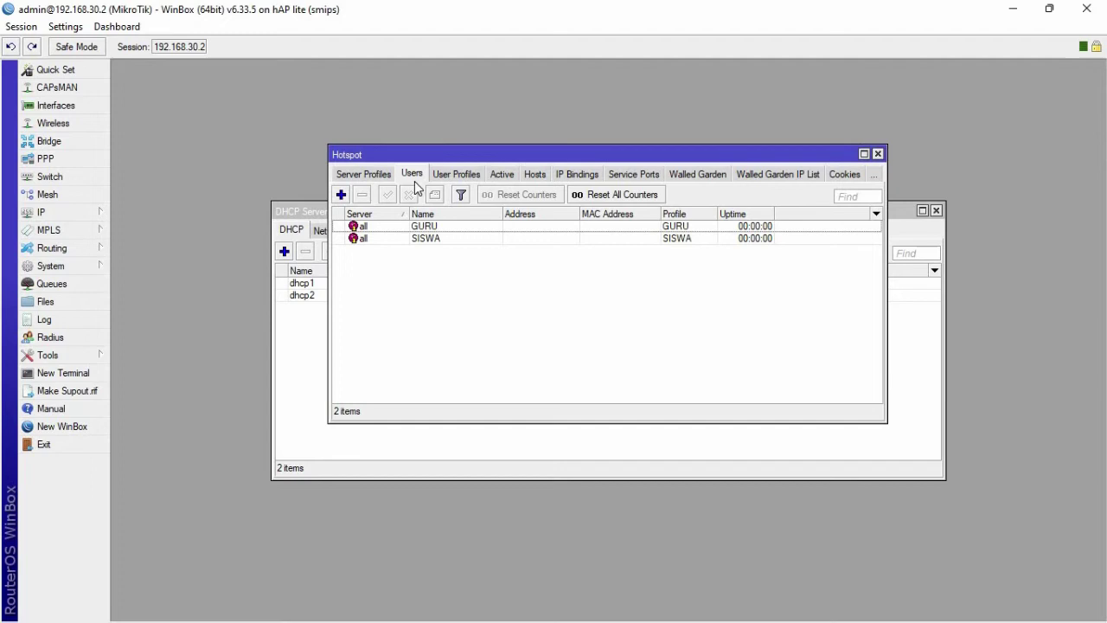
left_click(388, 175)
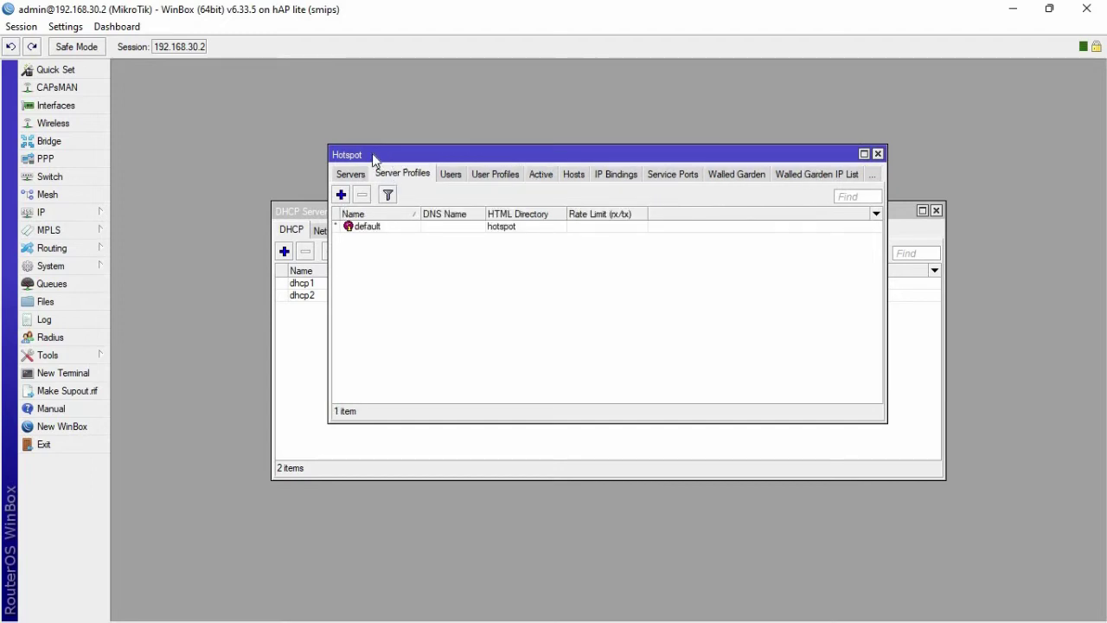
- Start Hotspot Setup from the Servers list and choose interface wlan1
left_click(354, 175)
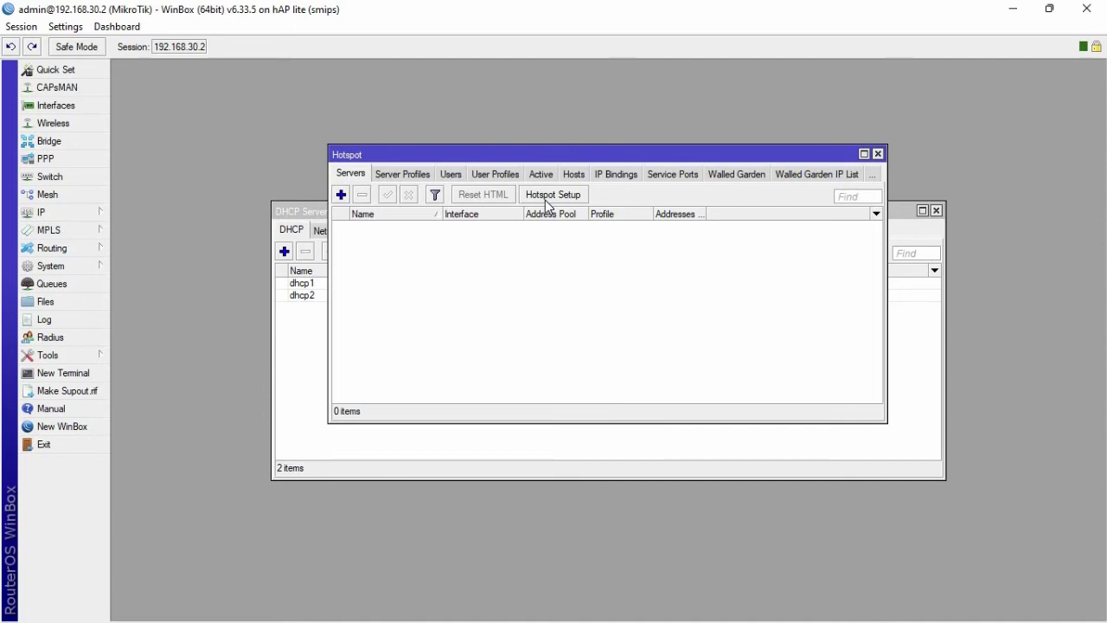
left_click(545, 195)
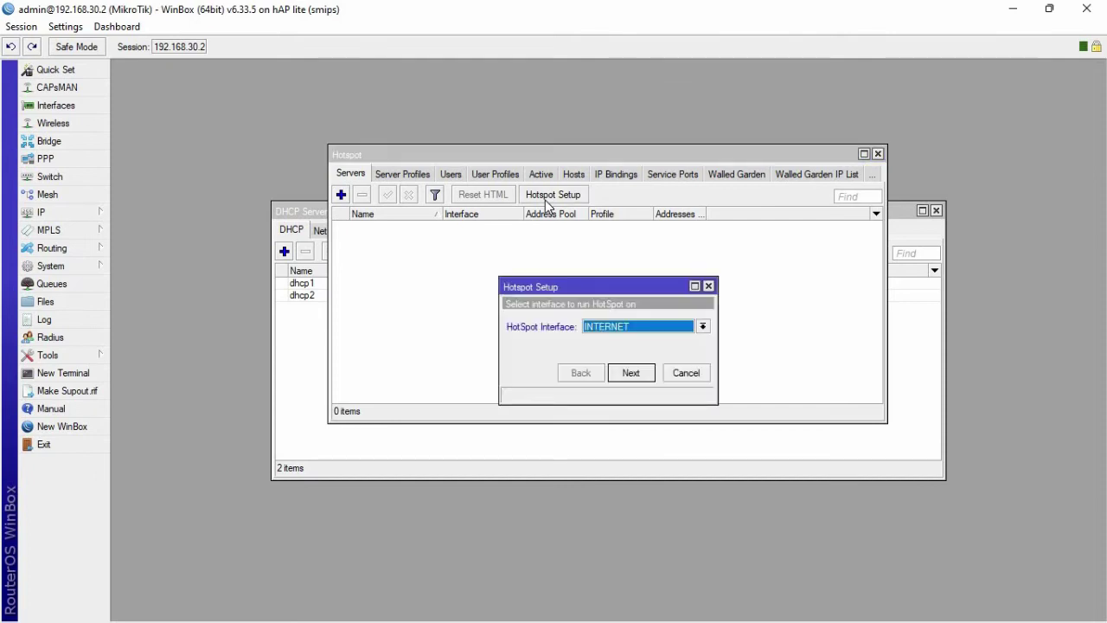
left_click(677, 329)
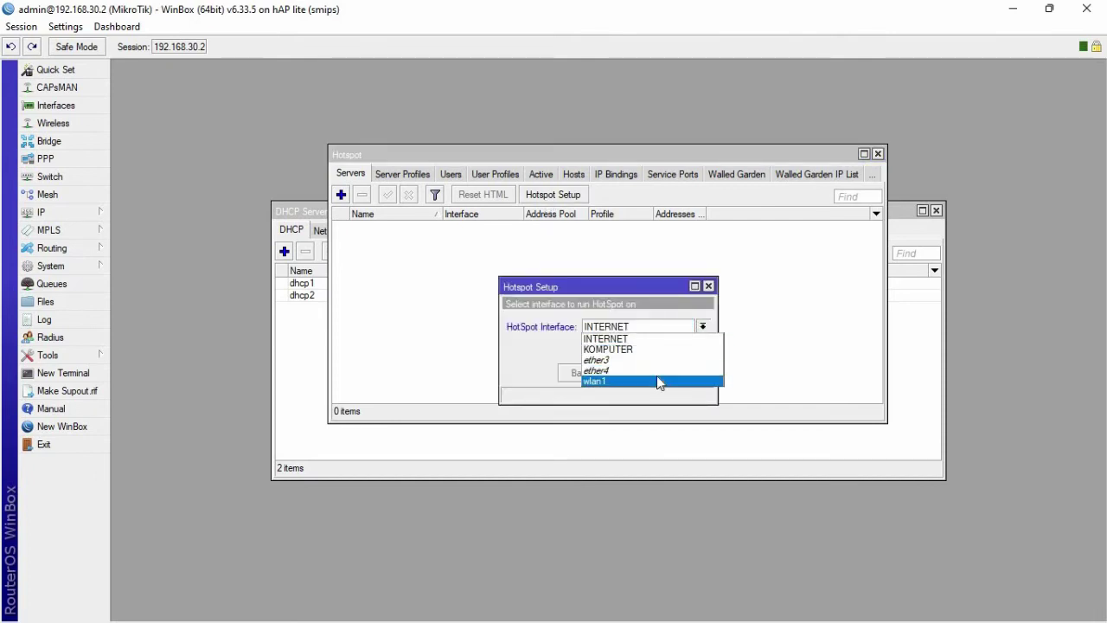
left_click(657, 381)
- Accept the default address, pool, and DNS settings, skipping certificate, SMTP and DNS name, to finish
left_click(642, 378)
left_click(642, 379)
left_click(642, 378)
left_click(643, 378)
left_click(643, 378)
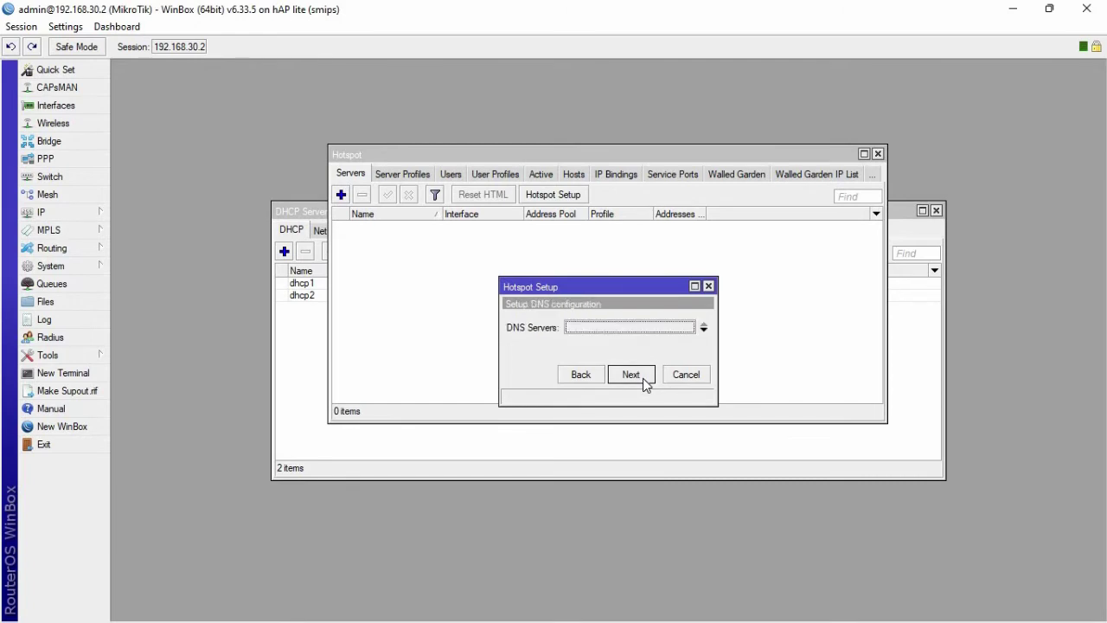
left_click(642, 378)
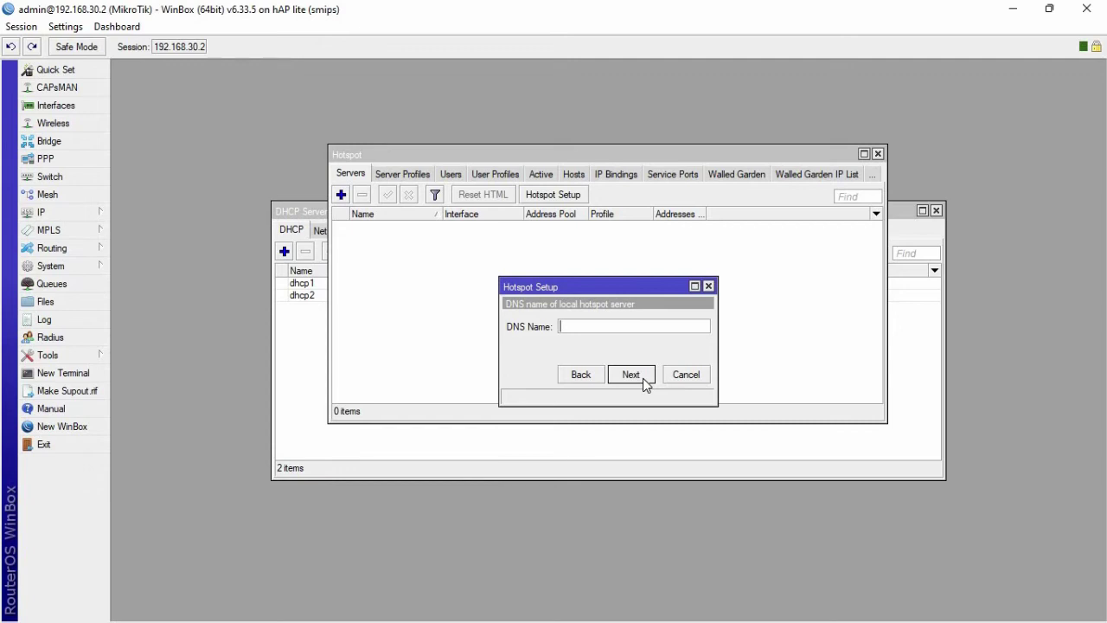
left_click(643, 378)
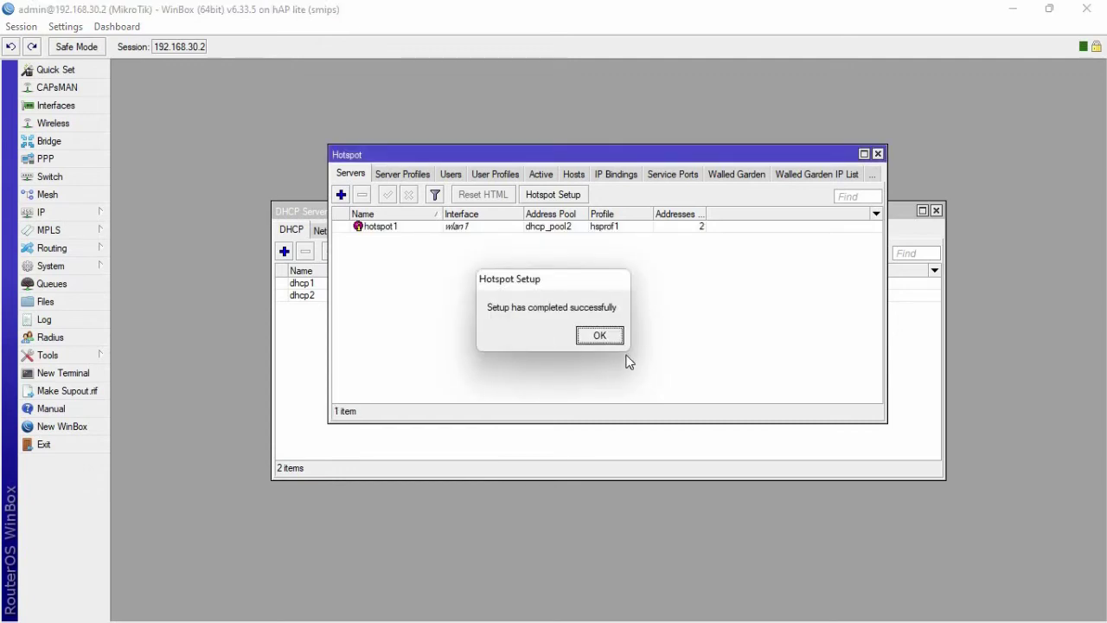
left_click(604, 337)
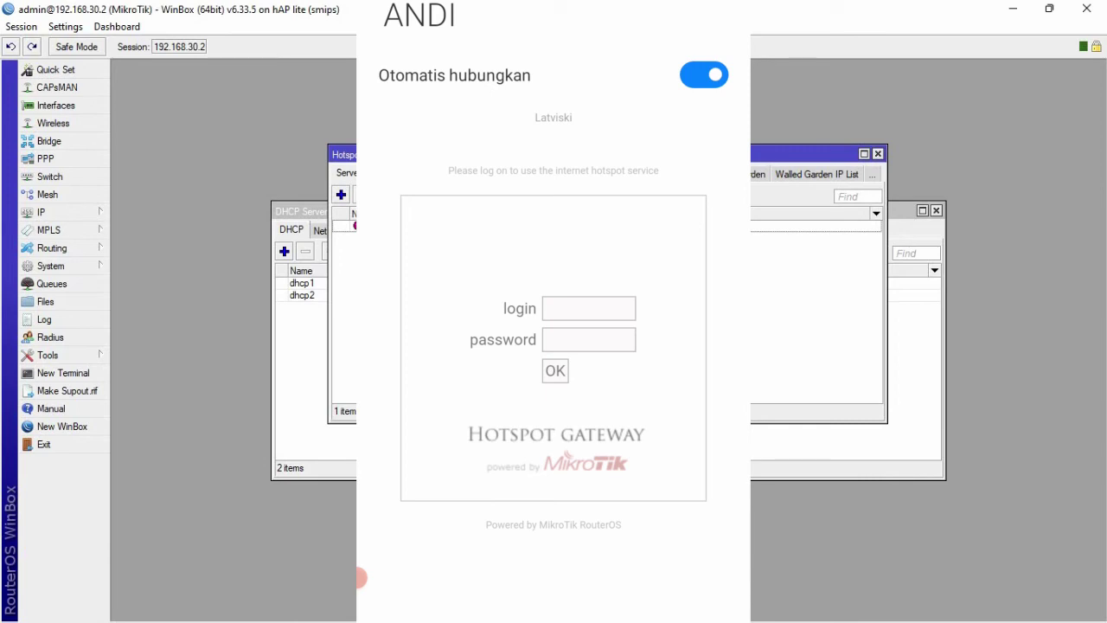
- Enter GURU in the phone's hotspot login field, correcting the typos
left_click(589, 308)
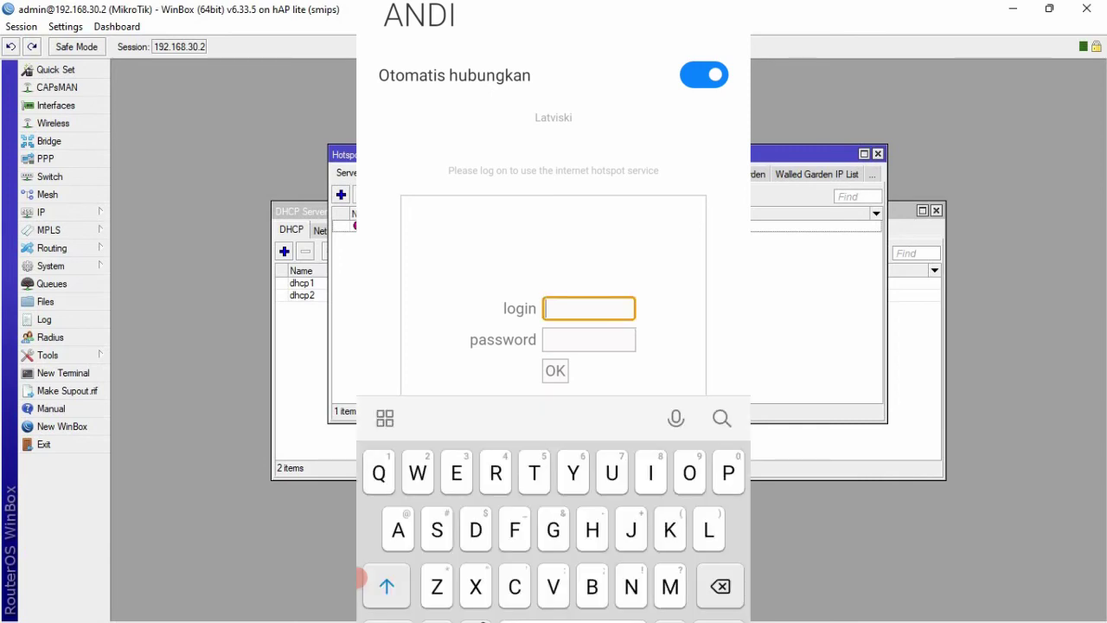
type("G")
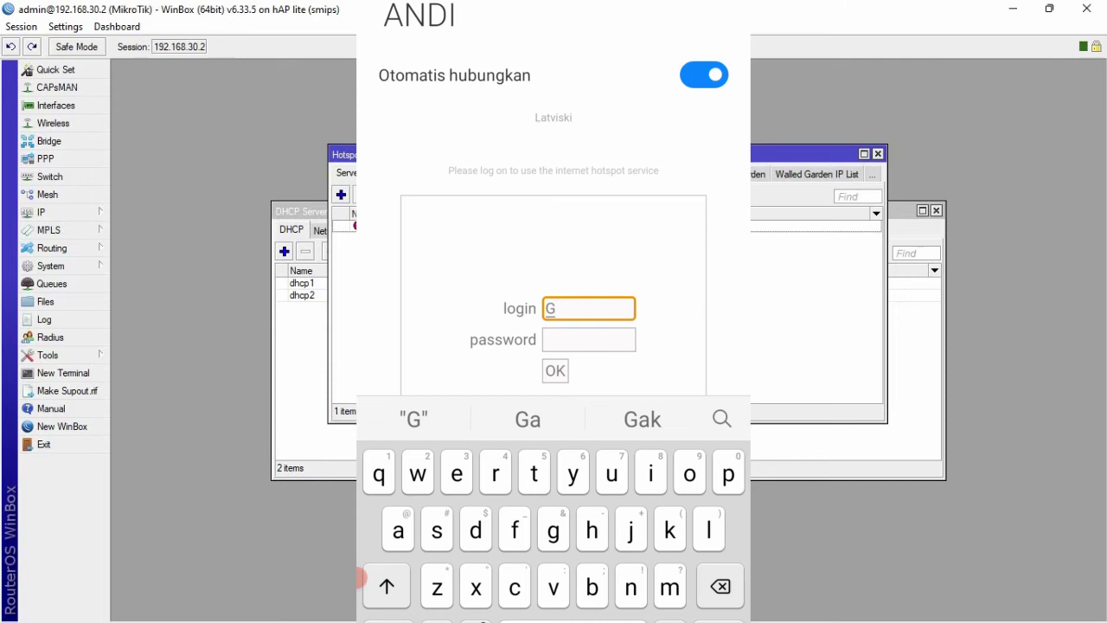
key("shift")
type("U")
key("shift")
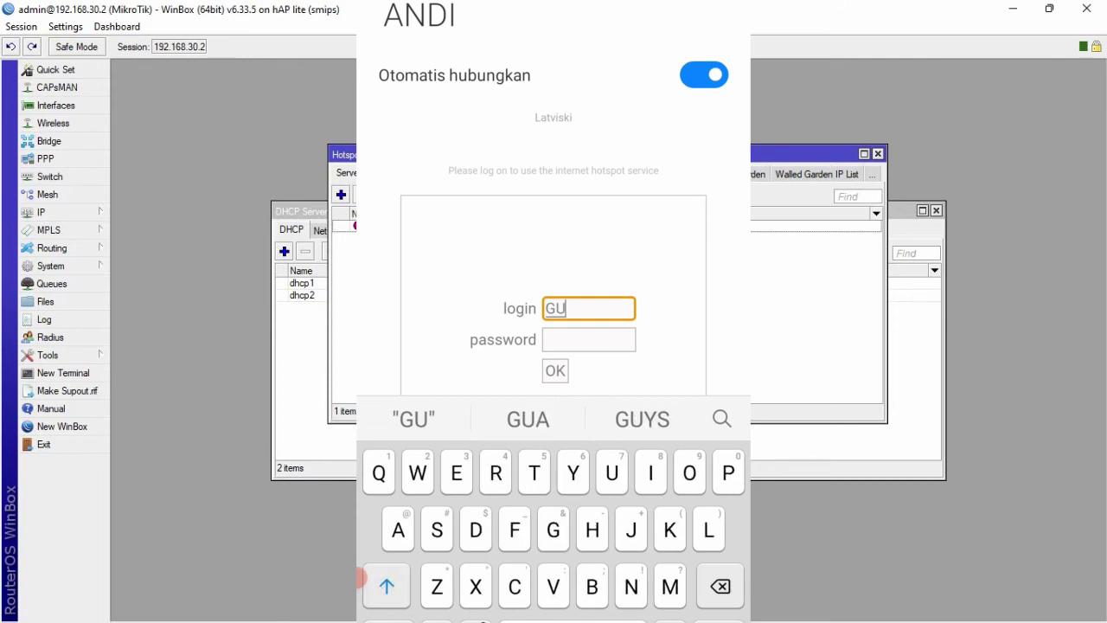
type("Ru")
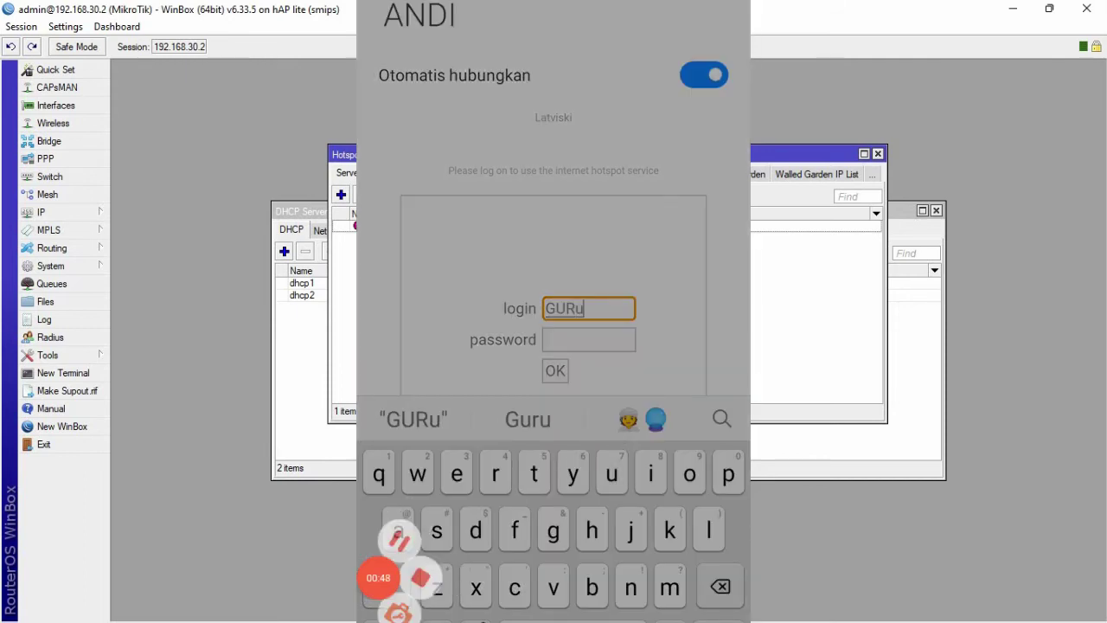
key("BackSpace")
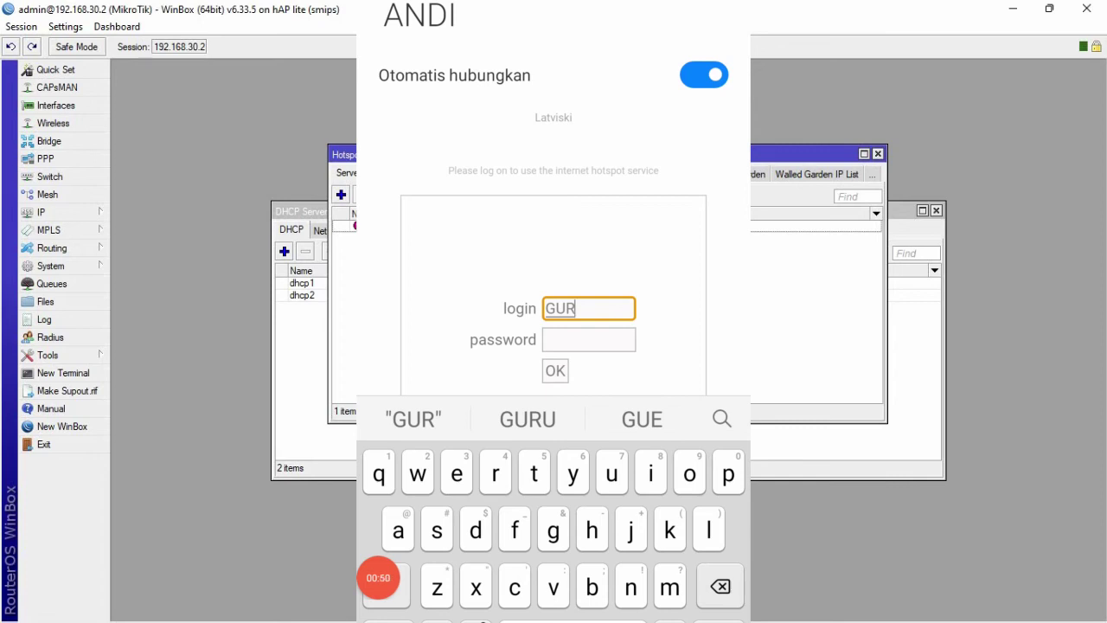
type("aq")
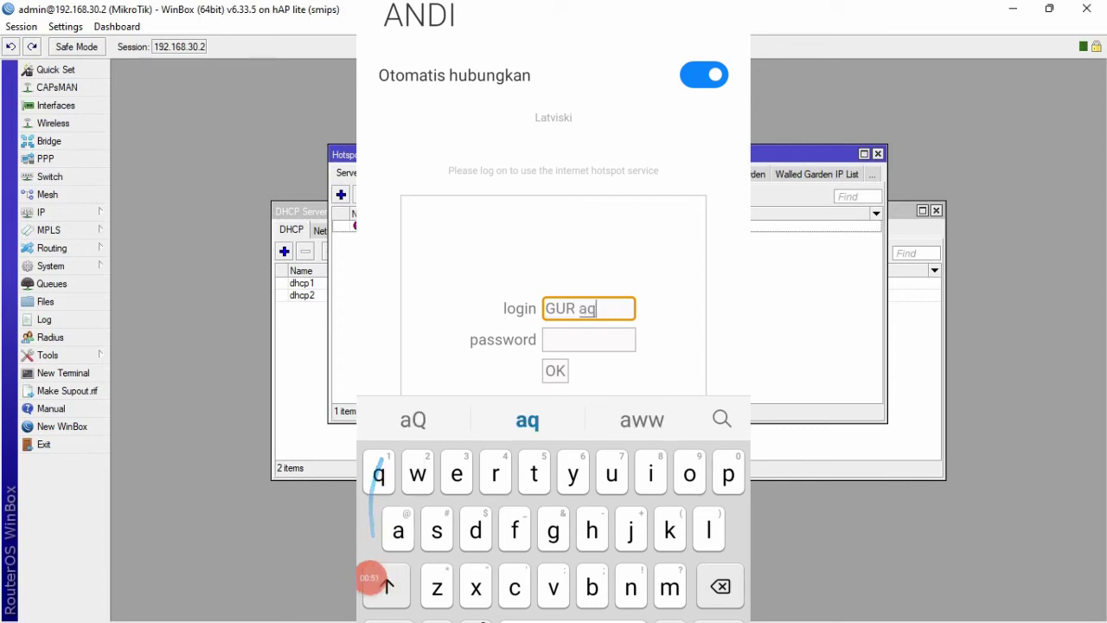
key("shift")
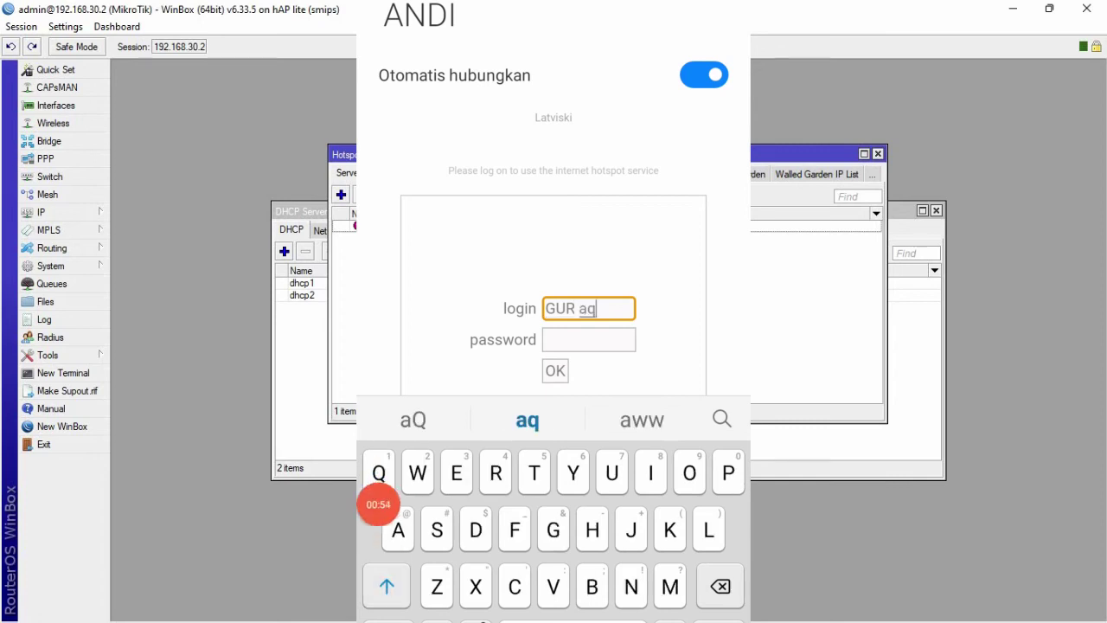
key("BackSpace")
key("BackSpace")
key("BackSpace")
key("BackSpace")
type("RU")
- Enter the GURU password and submit the hotspot login
left_click(588, 339)
type("1")
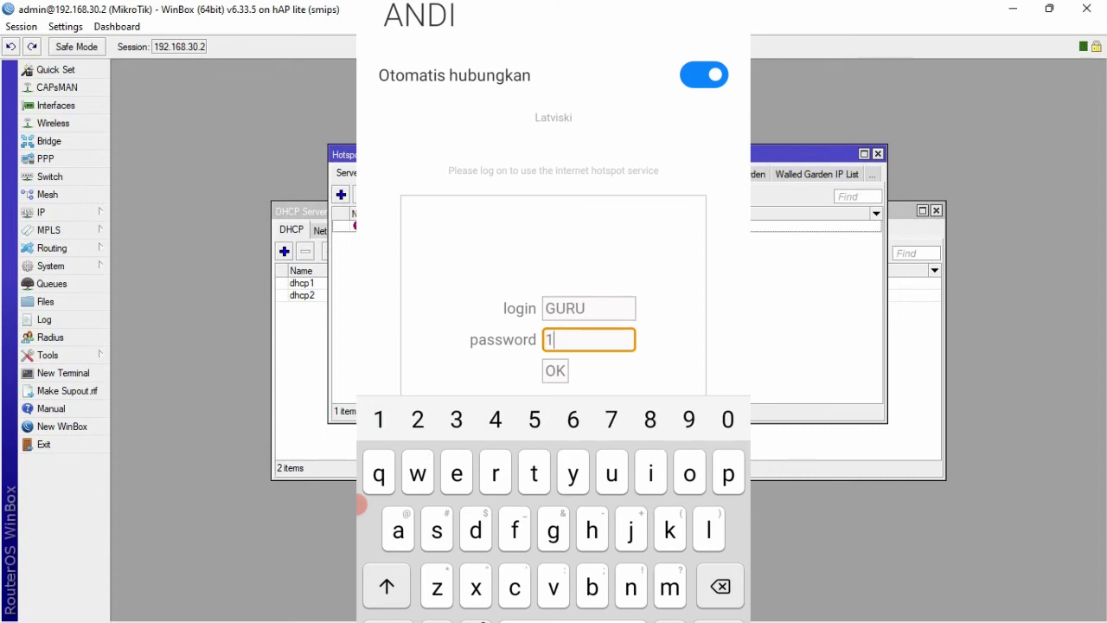
key("Return")
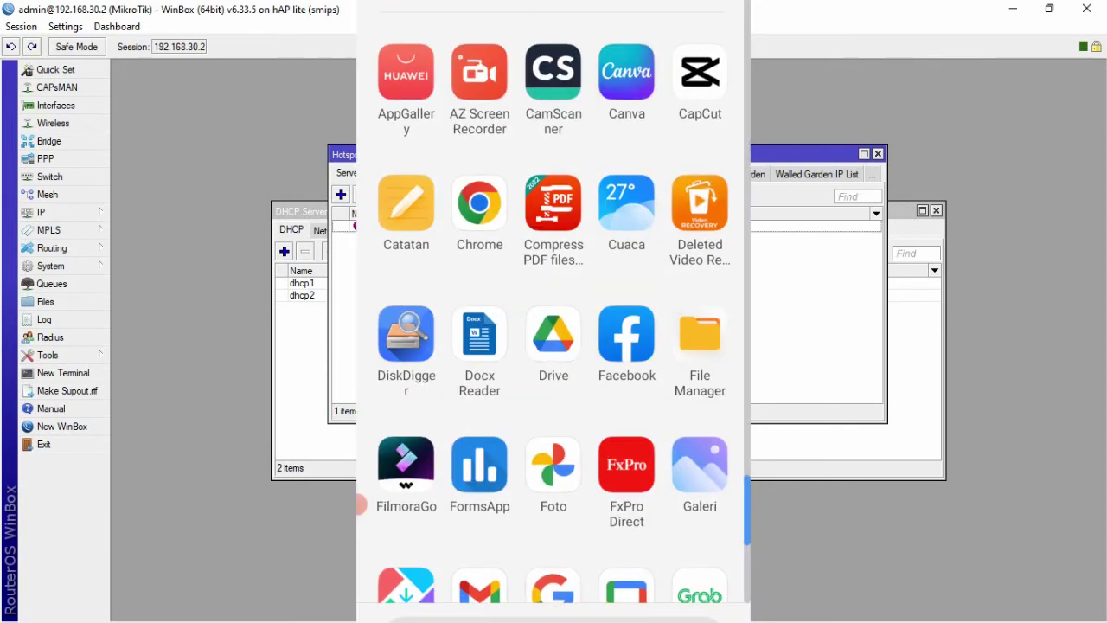
- Launch YouTube, scroll the home feed, and open the Konfigurasi Dasar Mikrotik video
scroll(554, 311, "up", 5)
left_click(556, 22)
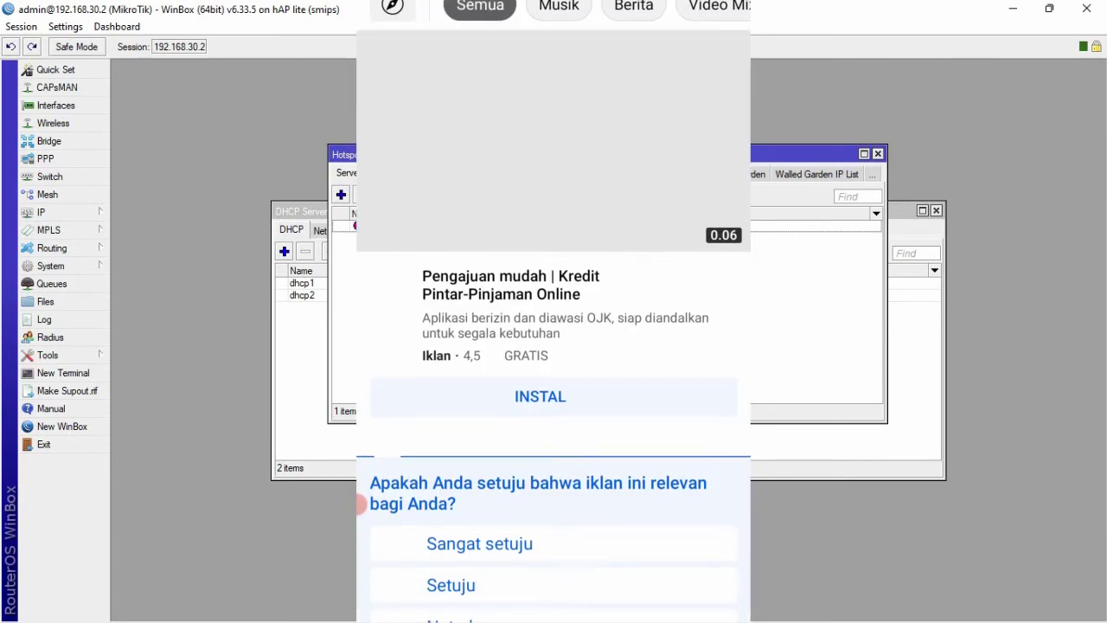
scroll(553, 311, "down", 1)
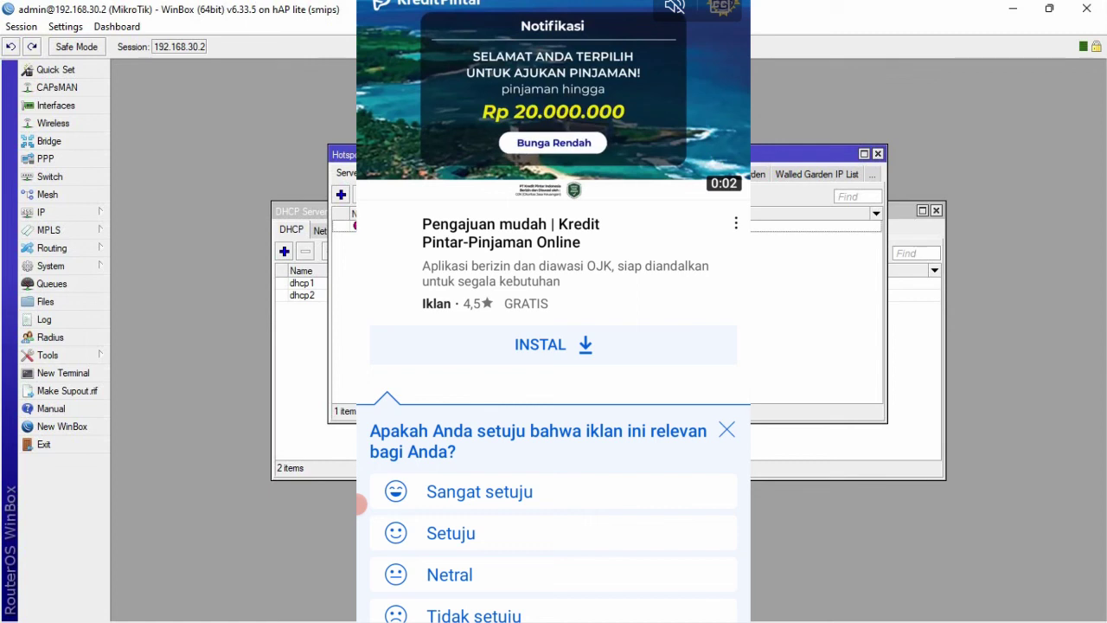
scroll(554, 312, "down", 5)
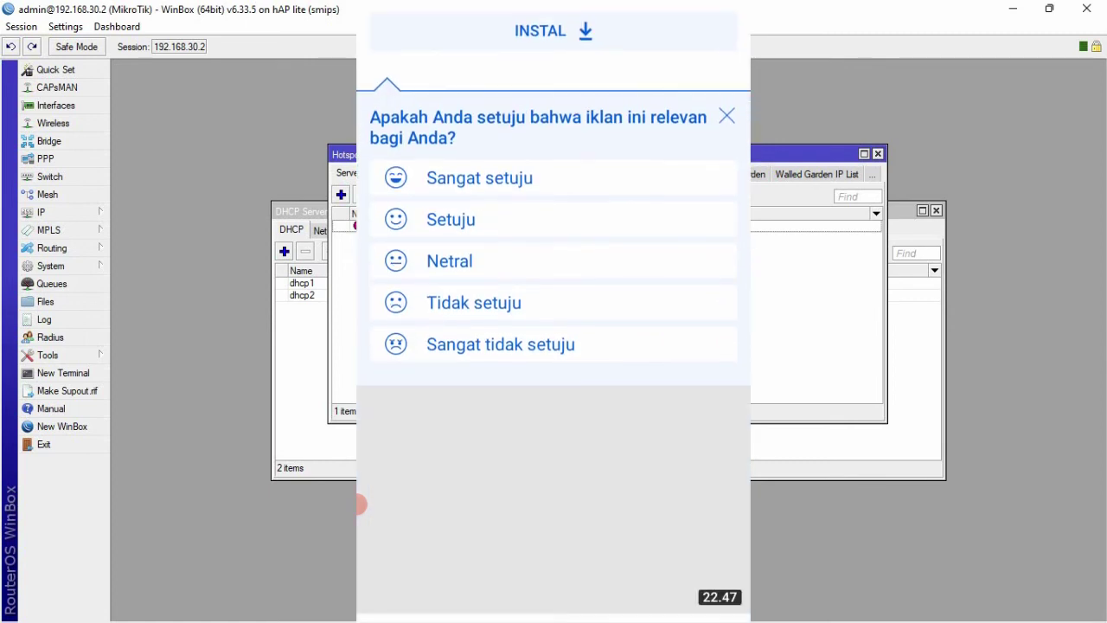
scroll(553, 311, "down", 6)
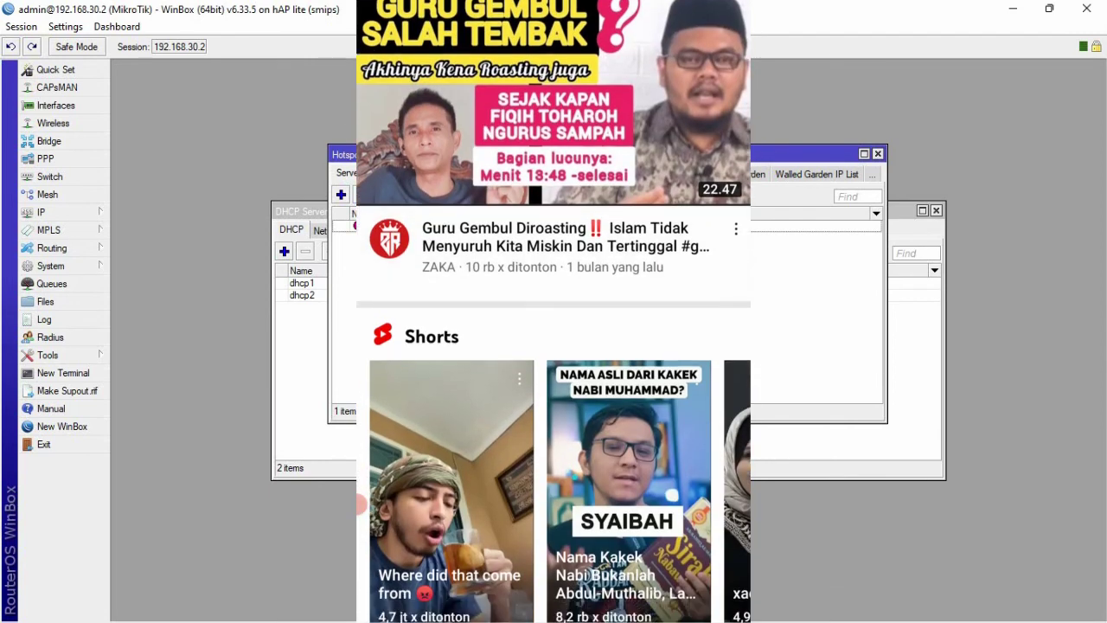
scroll(553, 312, "down", 4)
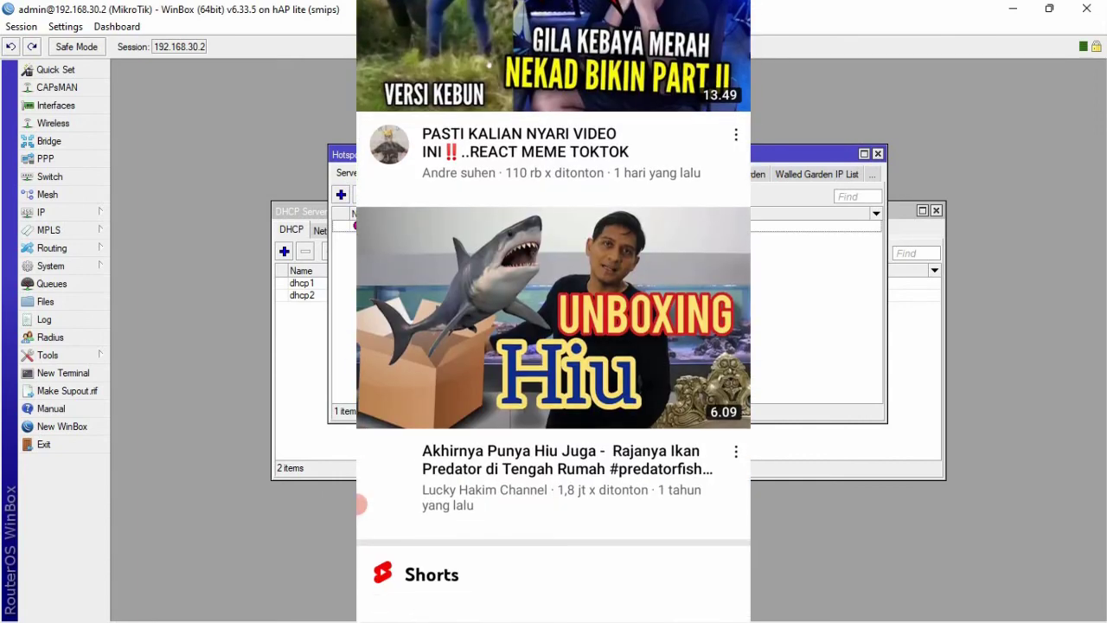
scroll(553, 311, "down", 1)
scroll(553, 311, "down", 7)
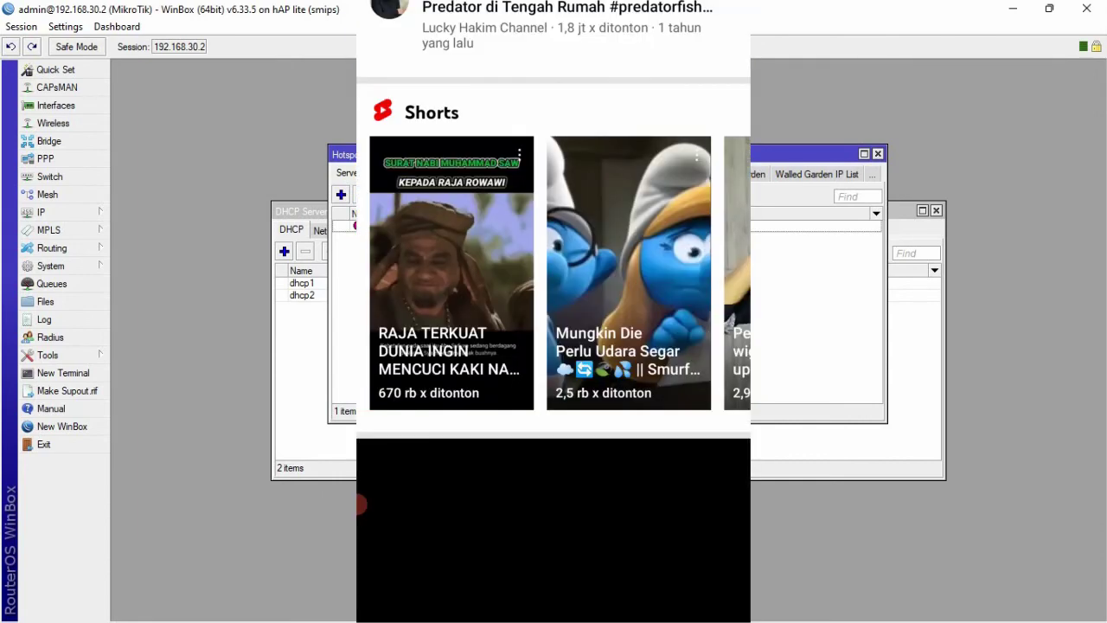
scroll(554, 312, "down", 8)
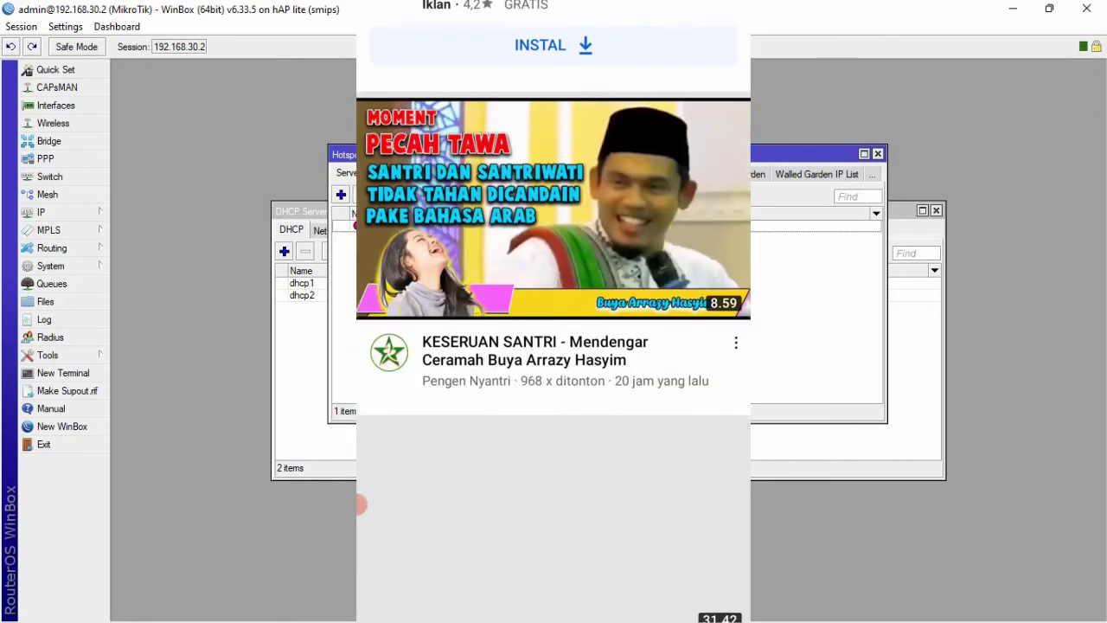
scroll(554, 311, "down", 2)
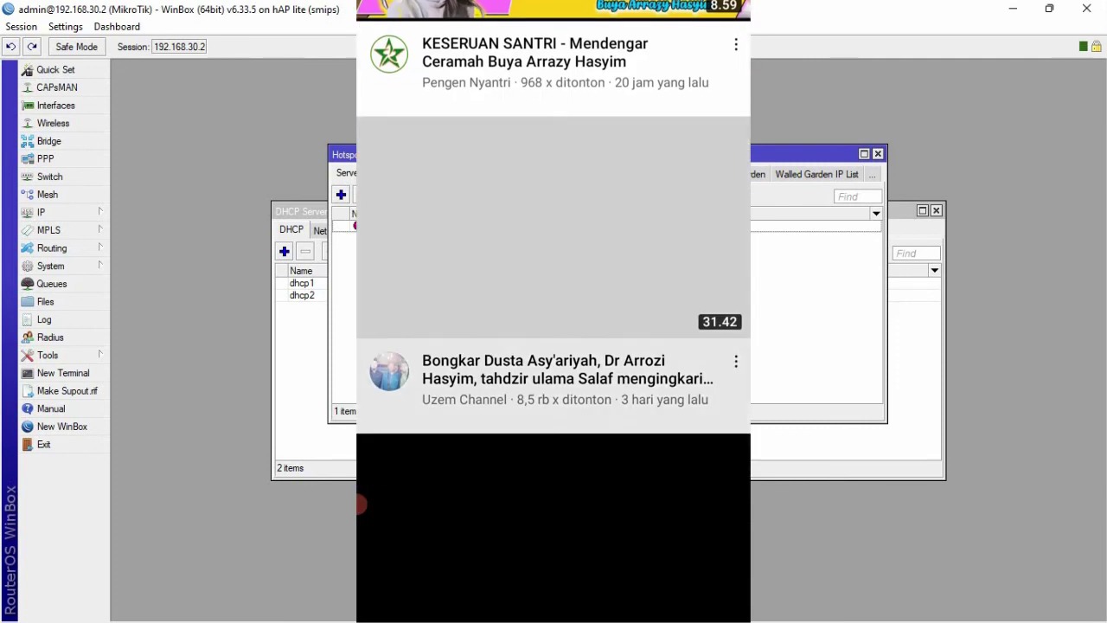
scroll(553, 311, "down", 9)
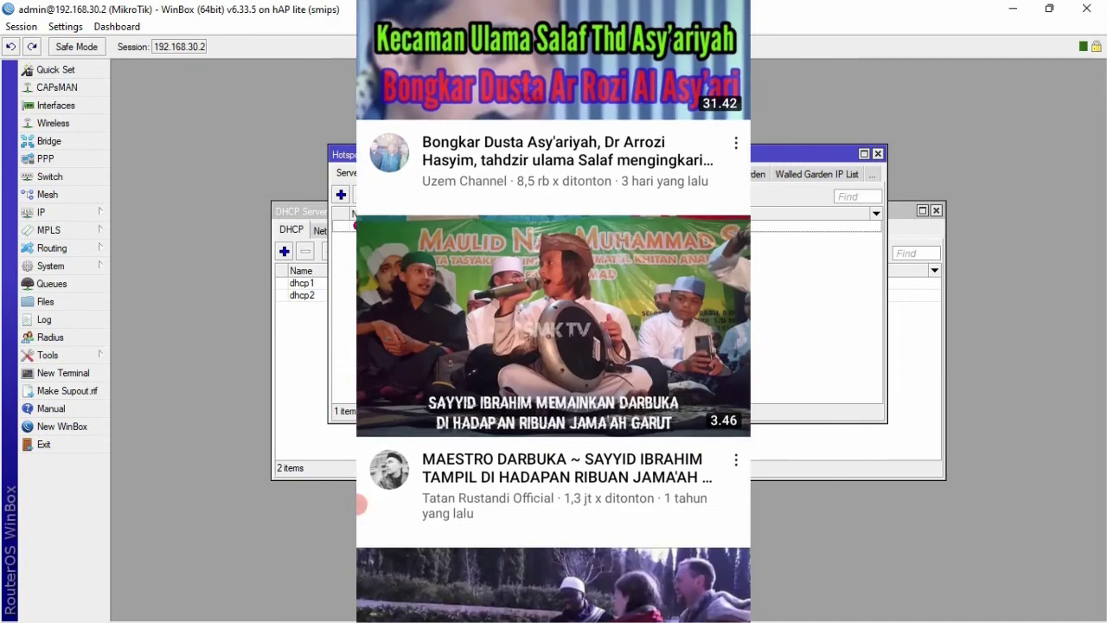
left_click(553, 257)
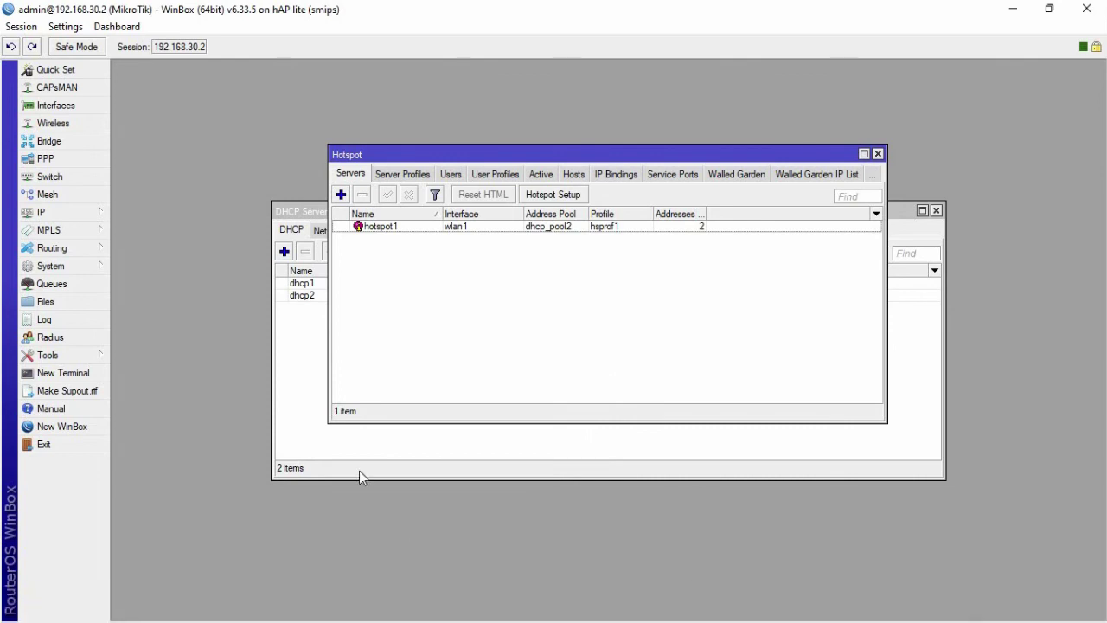
- Open the Windows Run dialog with cmd as the command
key("super+r")
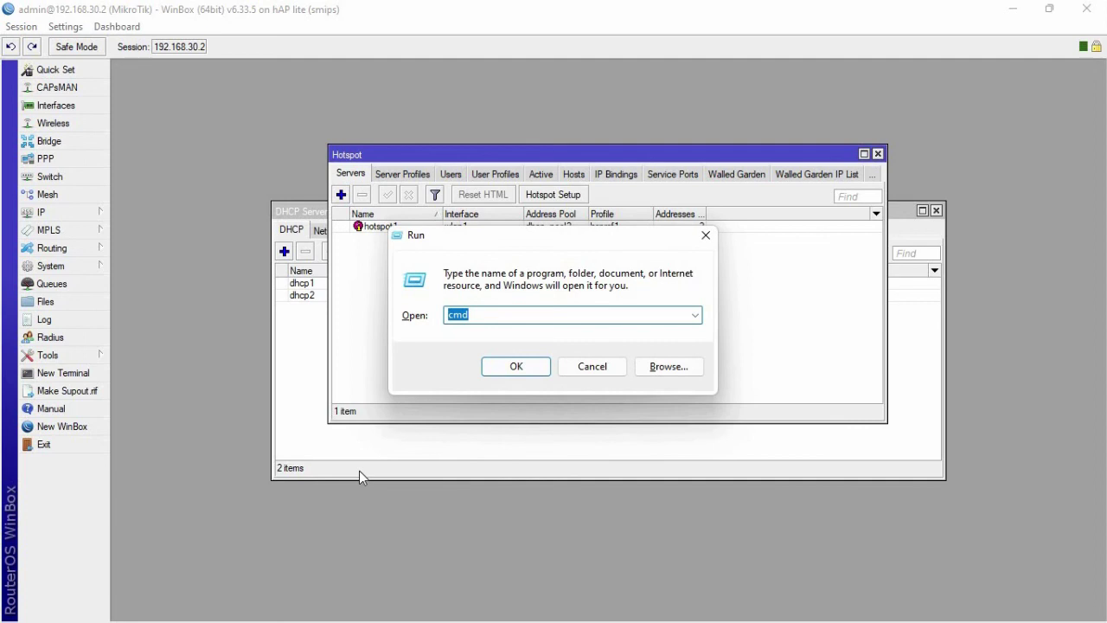
- Launch Command Prompt and ping 192.168.35.2
key("Return")
type("PING 19")
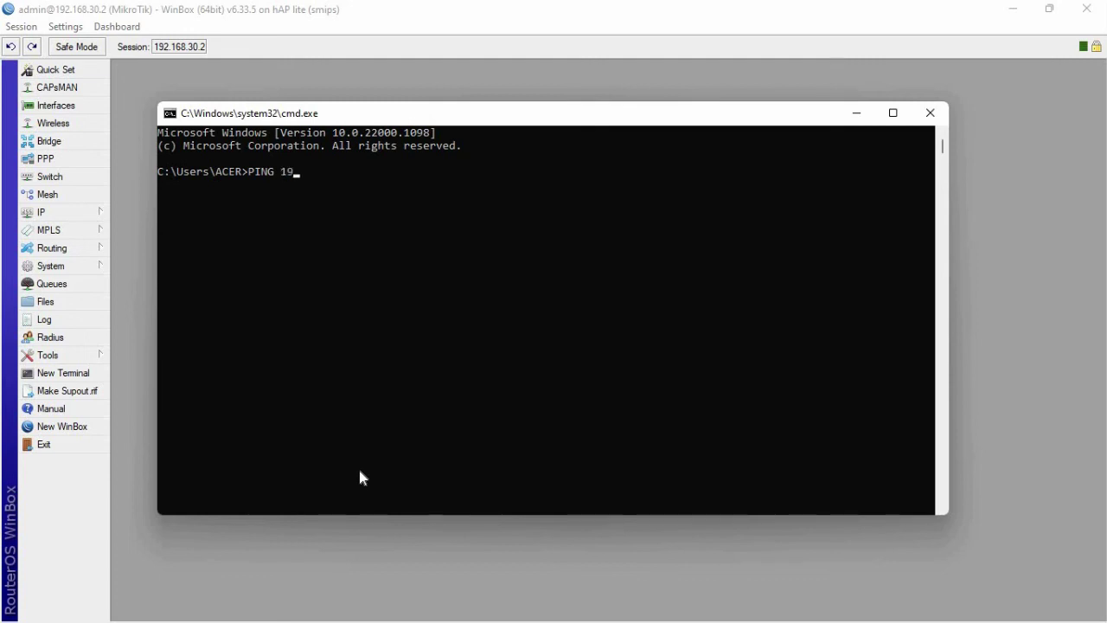
type("2.168.35.2")
key("Return")
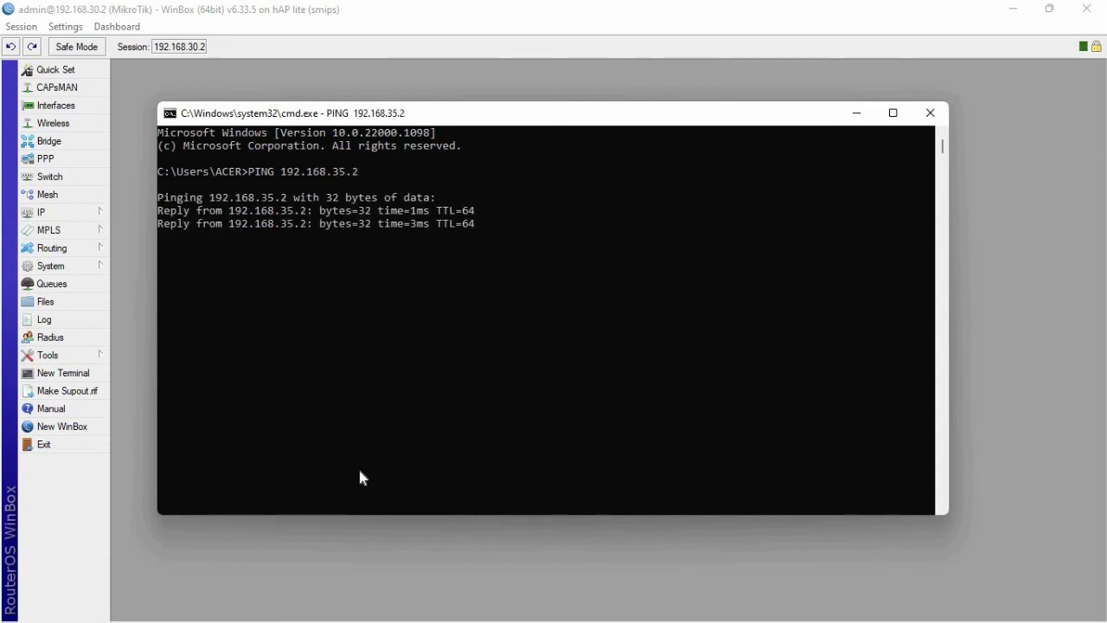